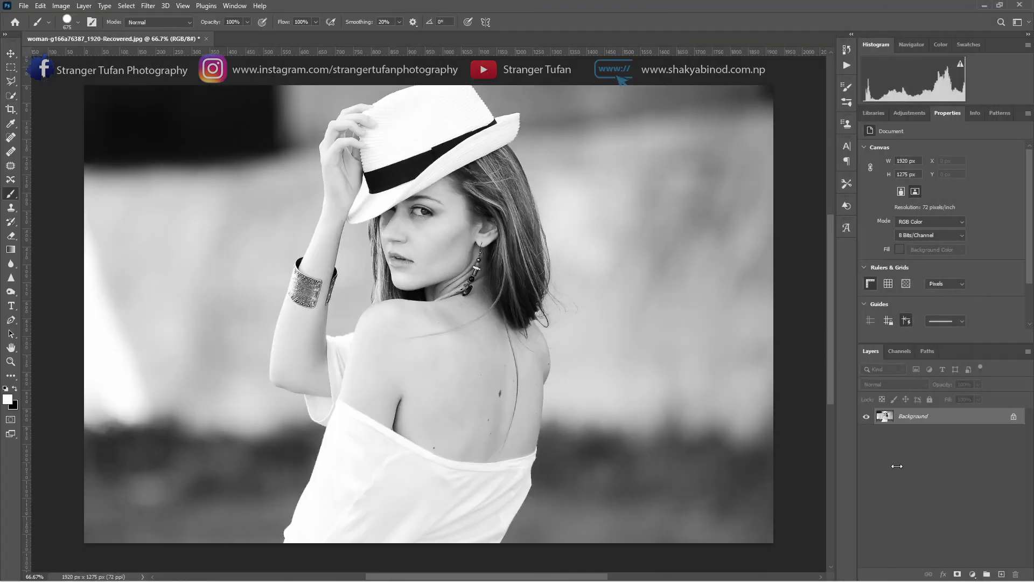
- Select the woman's back, face and forearm up to just above the bracelet with the Quick Selection tool
left_click(10, 96)
mouse_move(407, 296)
left_mouse_down()
mouse_move(439, 231)
mouse_move(437, 205)
mouse_move(424, 229)
mouse_move(453, 302)
mouse_move(445, 330)
mouse_move(399, 344)
mouse_move(425, 371)
mouse_move(306, 366)
mouse_move(299, 355)
left_mouse_up()
left_click_drag(315, 278, 321, 252)
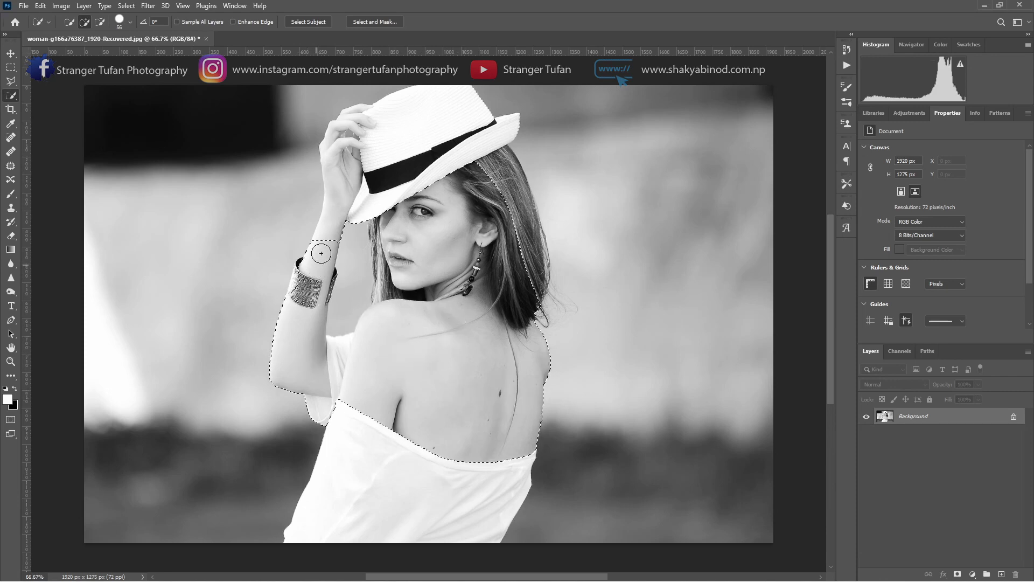
- Extend the quick selection along the wrist and over the raised hand with a brush of about 32 px
right_click(334, 201, "alt")
mouse_move(330, 202)
left_mouse_down()
mouse_move(339, 202)
mouse_move(329, 203)
left_mouse_up()
right_click(333, 209, "alt")
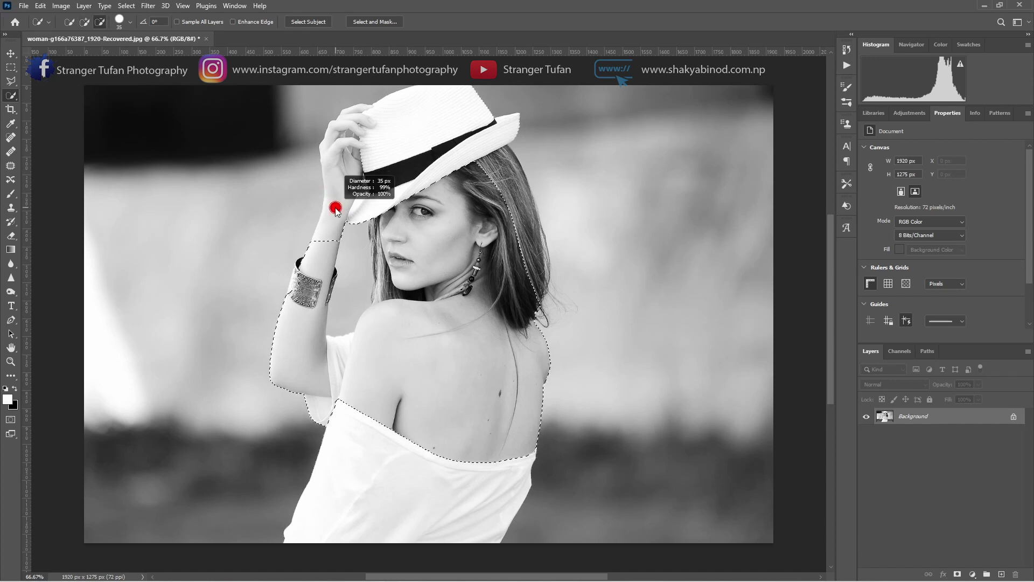
right_click(332, 209, "alt")
mouse_move(333, 210)
left_mouse_down()
mouse_move(329, 154)
mouse_move(349, 120)
left_mouse_up()
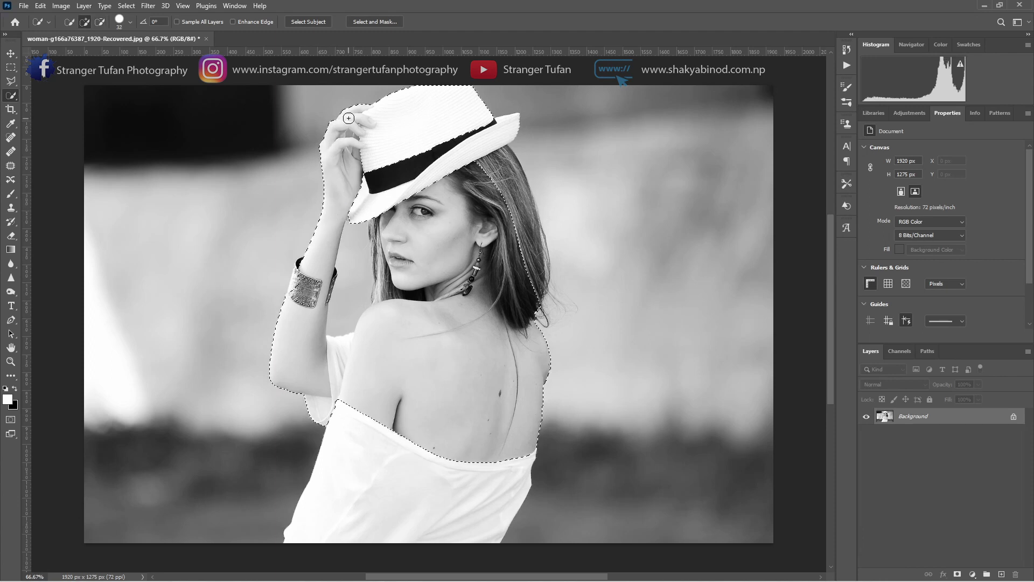
- Subtract the hat and the bracelet from the selection
scroll(414, 121, "down", 2)
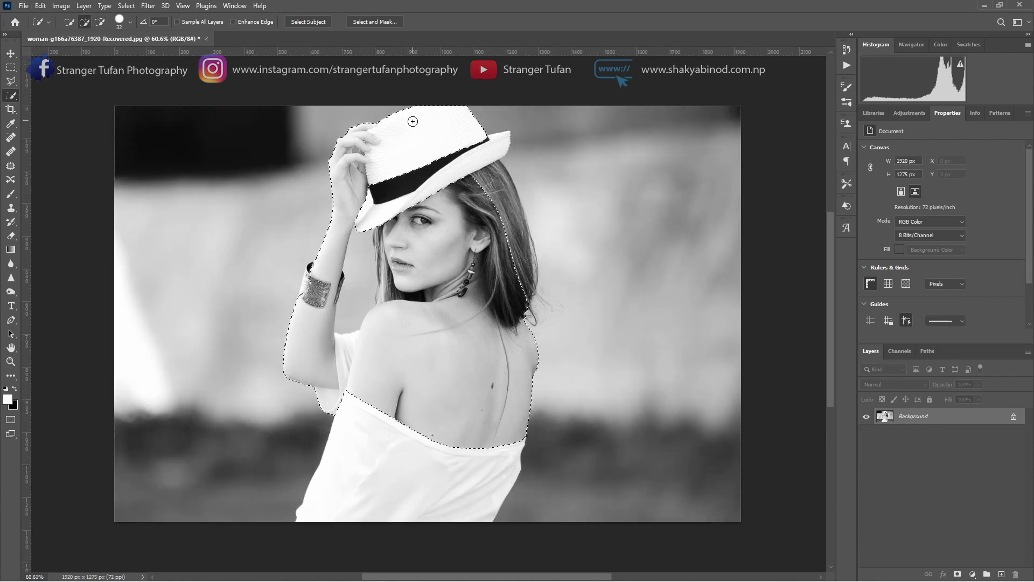
key("alt")
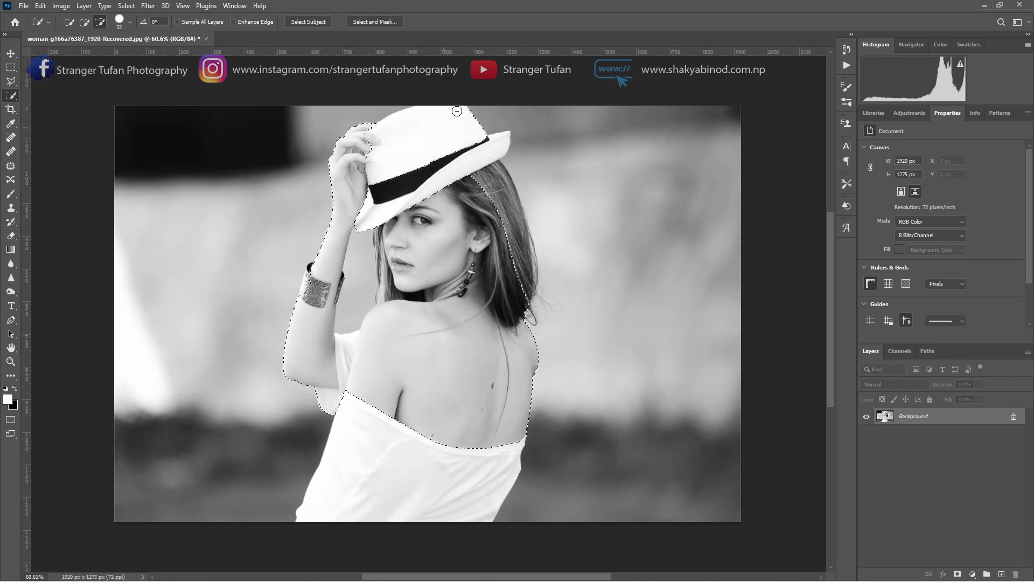
left_click(483, 133, "alt")
key("alt")
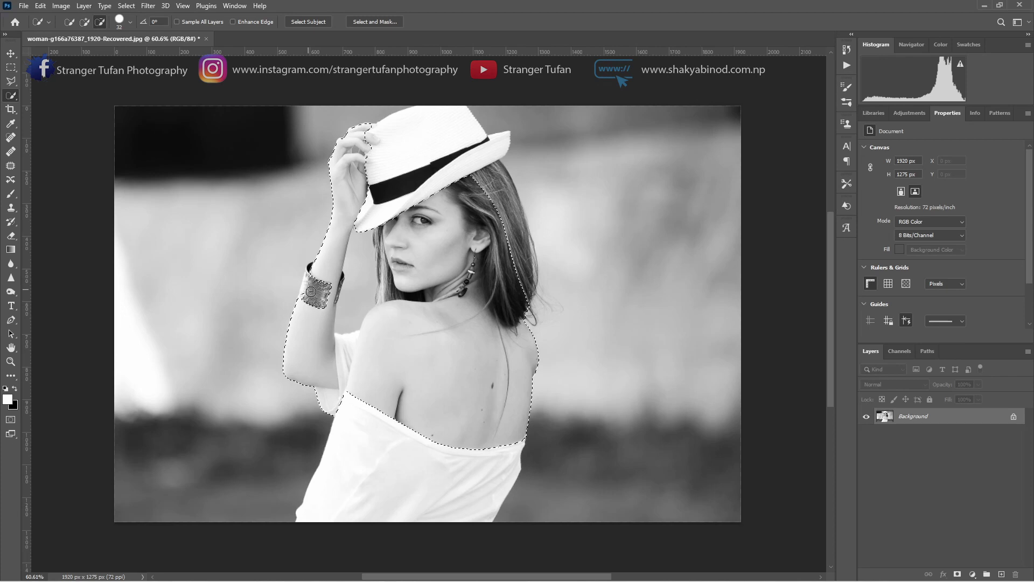
left_click(313, 293, "alt")
- Try to subtract the white sleeve between the arm and shoulder from the selection, and undo the last stray subtraction
scroll(313, 322, "down", 2)
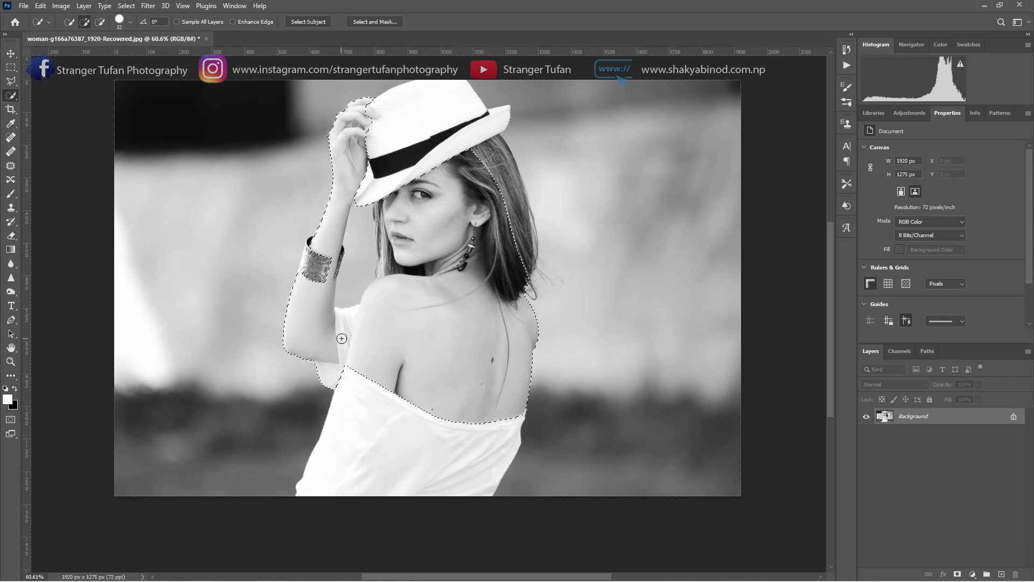
key("alt")
left_click_drag(345, 320, 345, 346)
scroll(338, 378, "up", 2)
scroll(338, 378, "up", 2)
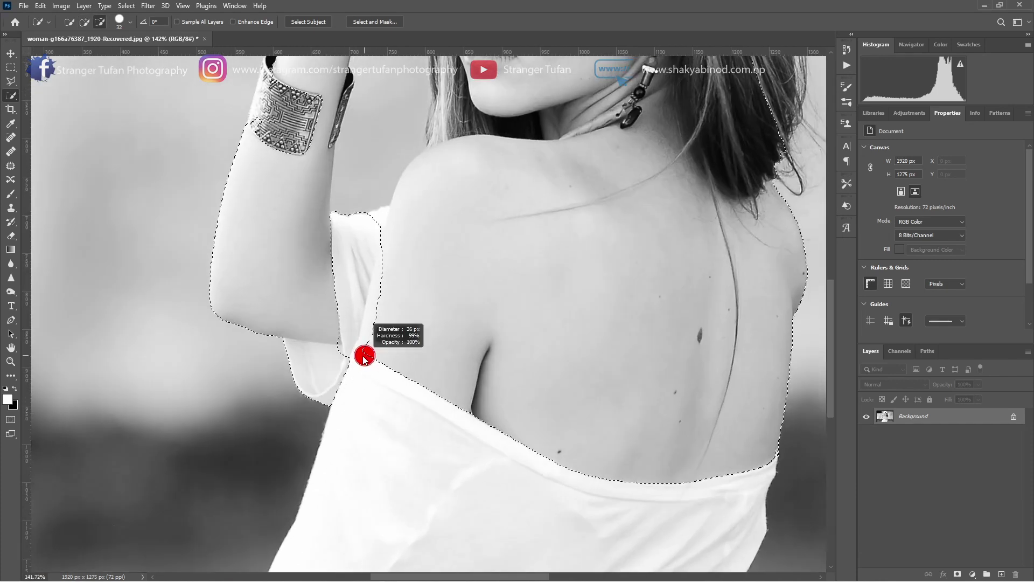
left_click(366, 344)
mouse_move(344, 344)
left_mouse_down()
mouse_move(342, 223)
mouse_move(356, 225)
mouse_move(358, 257)
mouse_move(365, 245)
mouse_move(368, 305)
left_mouse_up()
scroll(415, 295, "down", 5)
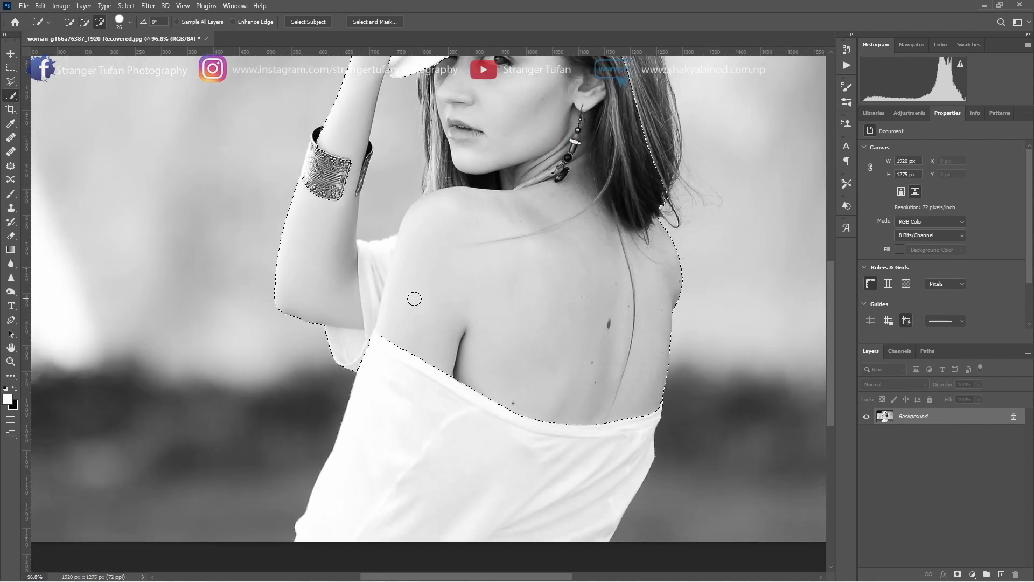
scroll(385, 364, "down", 2)
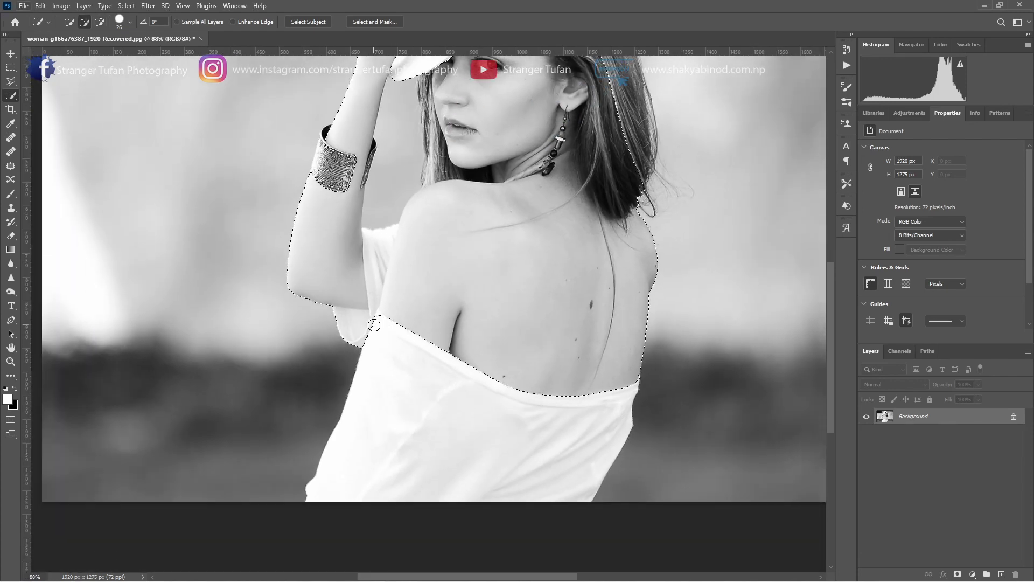
scroll(363, 307, "up", 5)
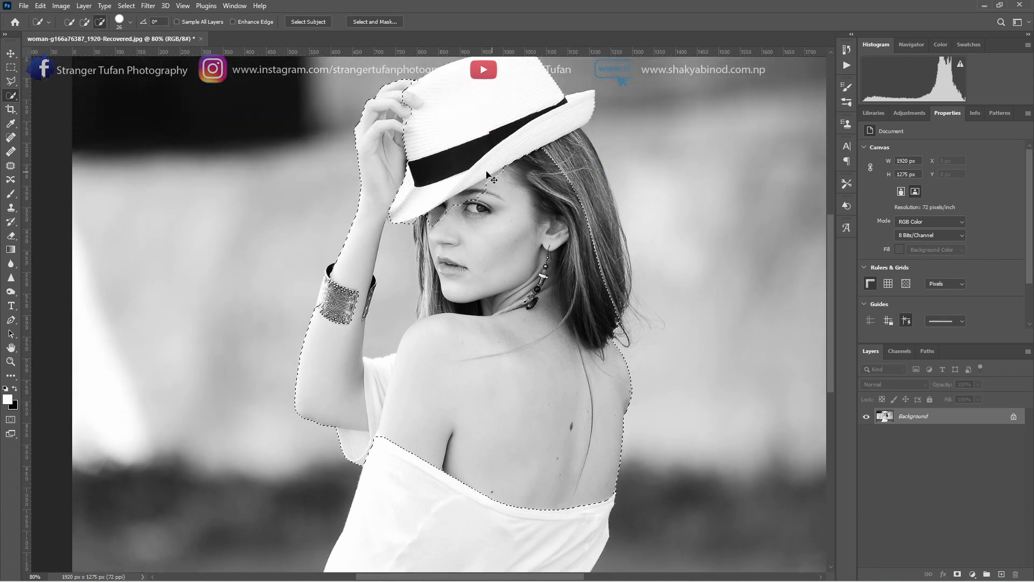
key("ctrl+z")
- Add a Hue/Saturation adjustment for the selected skin with Colorize on, hue 41 and saturation 38
left_click(972, 574)
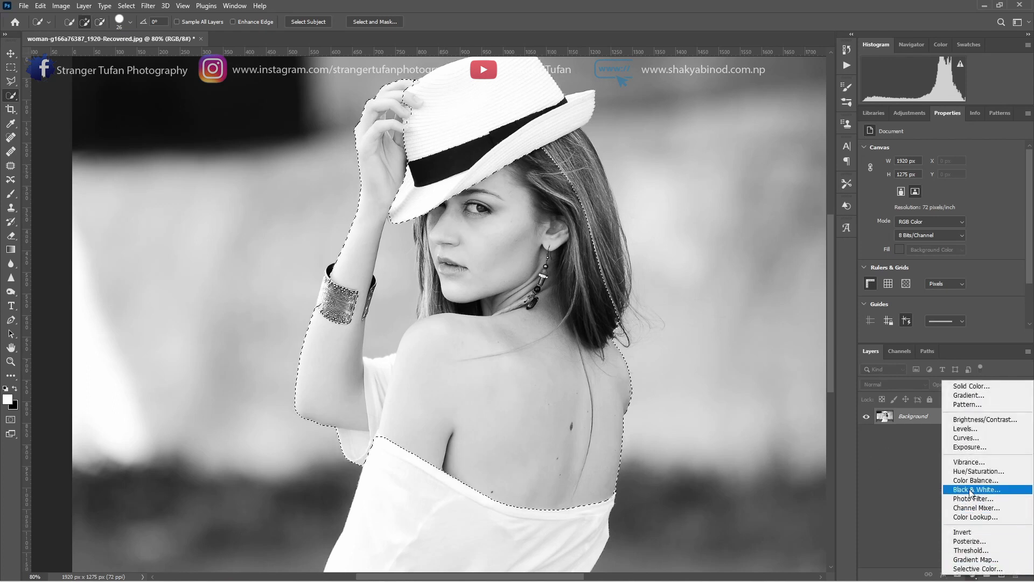
left_click(976, 471)
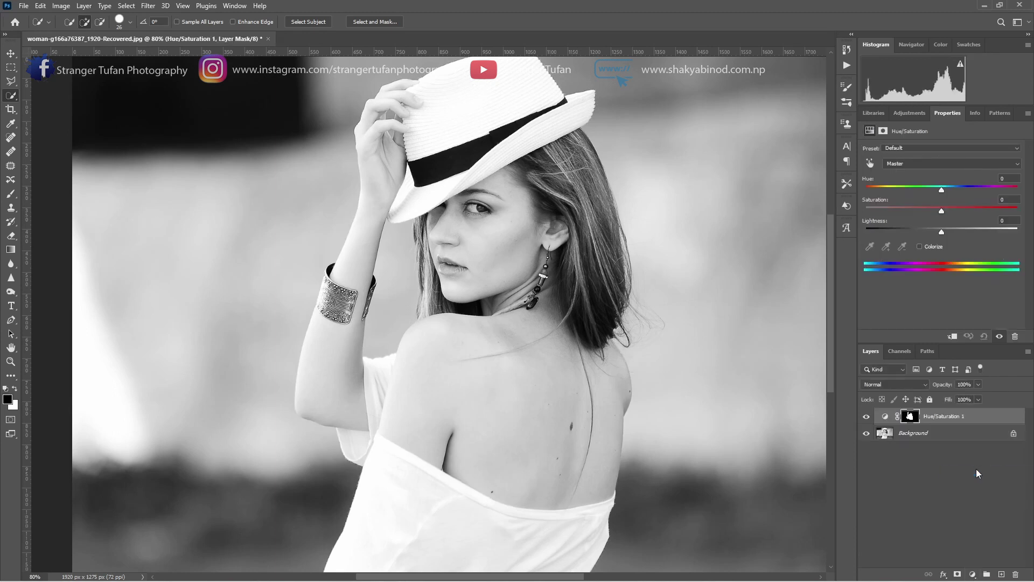
left_click(919, 246)
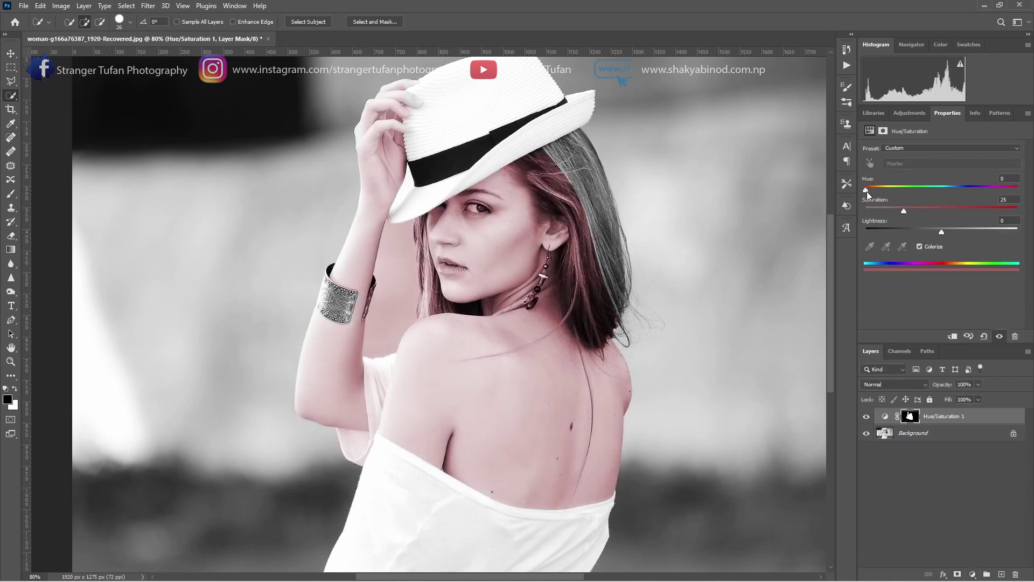
left_click_drag(870, 191, 926, 210)
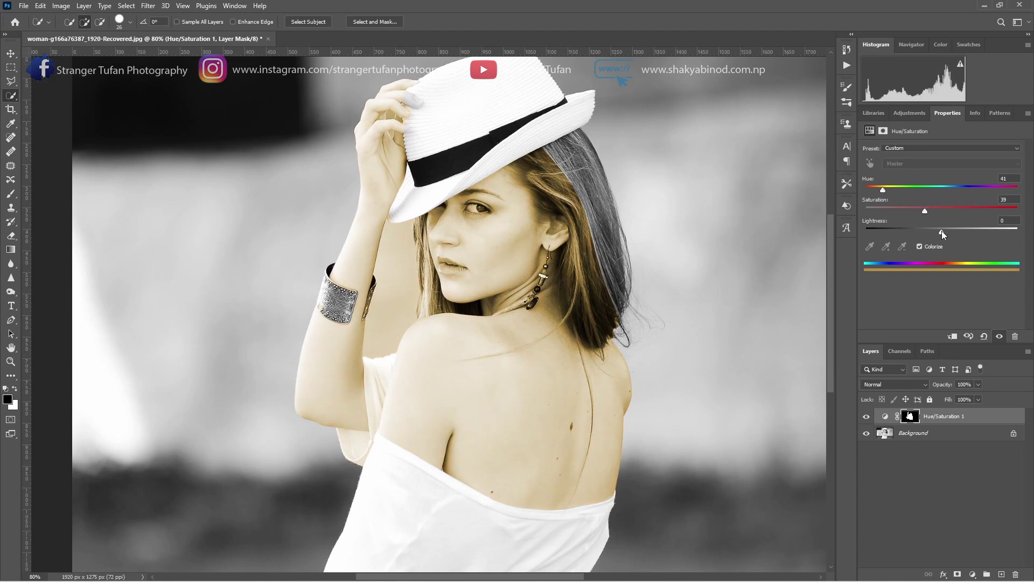
left_click_drag(941, 231, 922, 211)
- Brush black on the Hue/Saturation mask to remove the tint from the background between the raised arm and the face
left_click(11, 194)
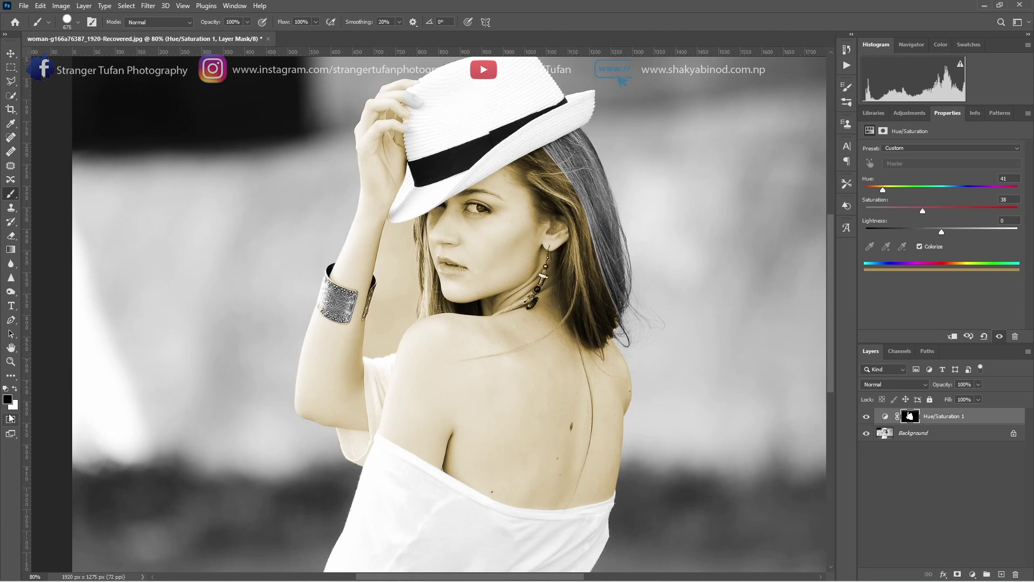
left_click_drag(441, 276, 329, 279)
mouse_move(409, 272)
left_mouse_down()
mouse_move(398, 272)
mouse_move(390, 250)
mouse_move(375, 252)
left_mouse_up()
scroll(414, 257, "up", 4)
mouse_move(393, 213)
left_mouse_down()
mouse_move(376, 250)
mouse_move(409, 220)
mouse_move(415, 198)
mouse_move(435, 324)
left_mouse_up()
left_click(390, 207)
mouse_move(402, 254)
left_mouse_down()
mouse_move(379, 255)
mouse_move(374, 277)
mouse_move(388, 286)
mouse_move(383, 208)
mouse_move(380, 288)
mouse_move(372, 279)
mouse_move(365, 330)
left_mouse_up()
right_click(384, 322, "alt")
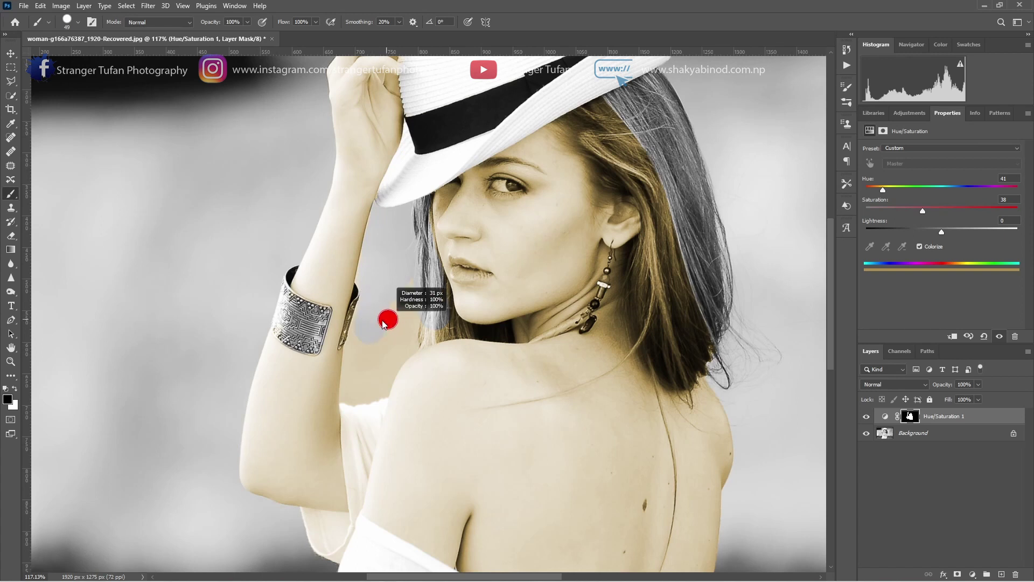
scroll(364, 326, "up", 7)
scroll(369, 310, "down", 2)
- Mask the tint off the rest of that background gap and the hair strands beside the cheek and below the chin
mouse_move(362, 201)
left_mouse_down()
mouse_move(339, 280)
mouse_move(330, 367)
mouse_move(399, 355)
mouse_move(445, 273)
mouse_move(529, 237)
mouse_move(450, 238)
left_mouse_up()
right_click(458, 197, "alt")
mouse_move(454, 194)
left_mouse_down()
mouse_move(449, 140)
mouse_move(455, 209)
mouse_move(404, 252)
mouse_move(410, 233)
mouse_move(358, 313)
mouse_move(369, 270)
mouse_move(355, 335)
mouse_move(426, 236)
mouse_move(442, 242)
mouse_move(469, 203)
left_mouse_up()
right_click(470, 192, "alt")
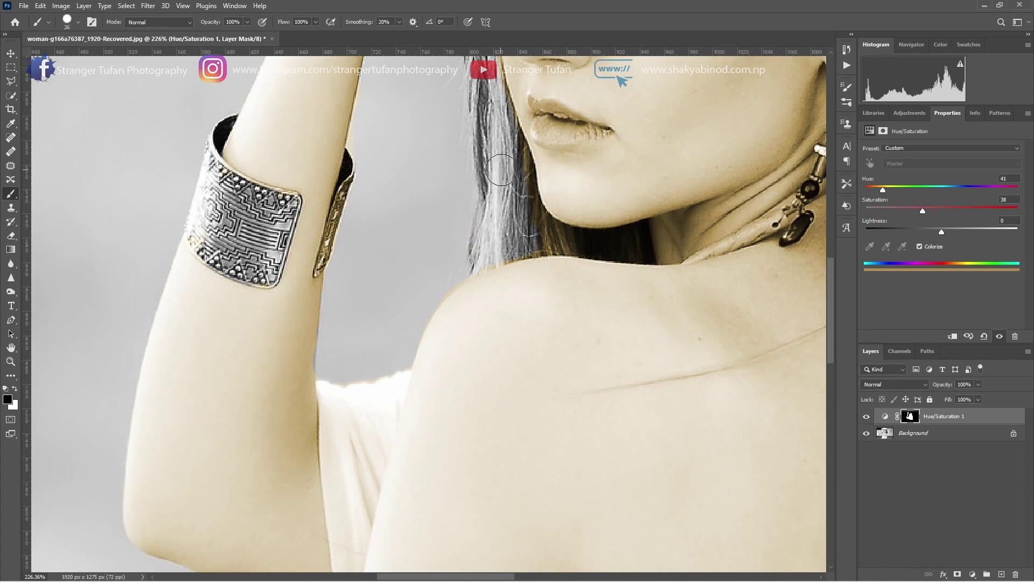
right_click(509, 196, "alt")
left_click_drag(556, 245, 603, 241)
scroll(518, 200, "down", 3)
- Brush white on the mask to restore the skin tint on the fingertip of the second finger against the hat
scroll(509, 173, "up", 8)
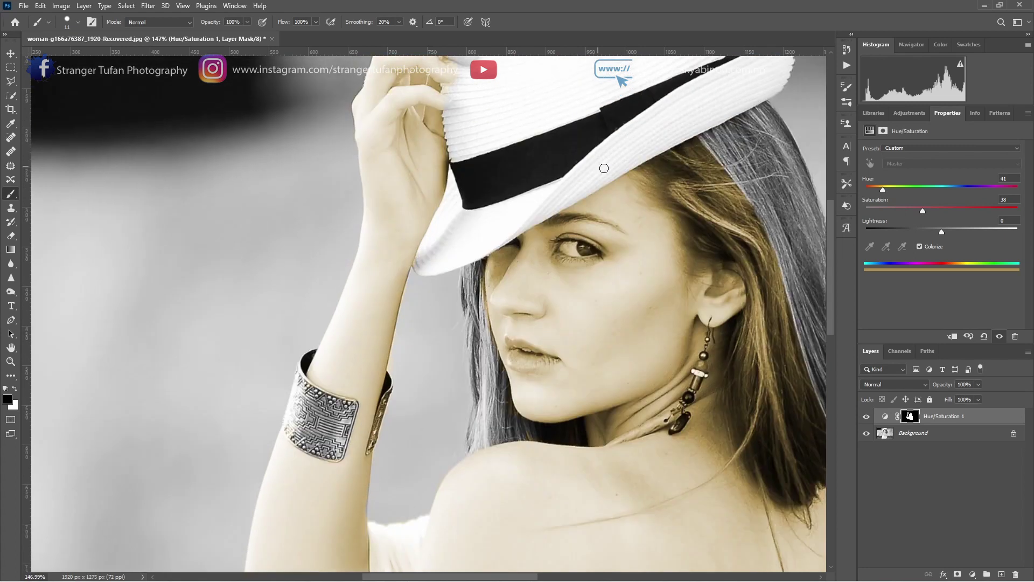
scroll(447, 194, "up", 5)
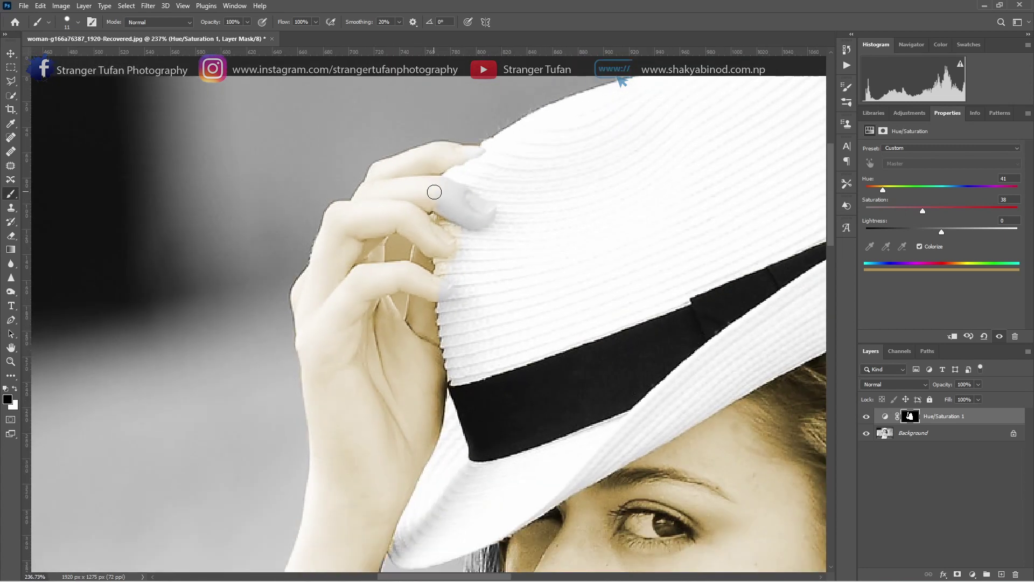
scroll(434, 189, "up", 3)
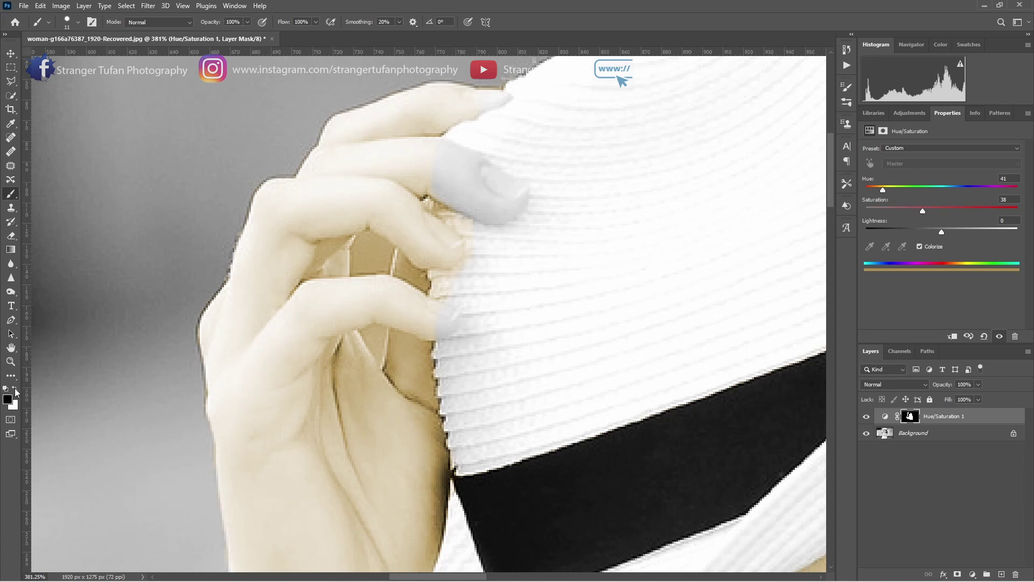
left_click_drag(415, 172, 425, 171)
left_click_drag(425, 167, 416, 172)
mouse_move(456, 157)
left_mouse_down()
mouse_move(446, 152)
mouse_move(489, 171)
mouse_move(510, 201)
mouse_move(482, 212)
mouse_move(450, 191)
mouse_move(466, 180)
mouse_move(457, 169)
mouse_move(490, 194)
mouse_move(515, 196)
left_mouse_up()
scroll(491, 202, "up", 1)
right_click(471, 151, "alt")
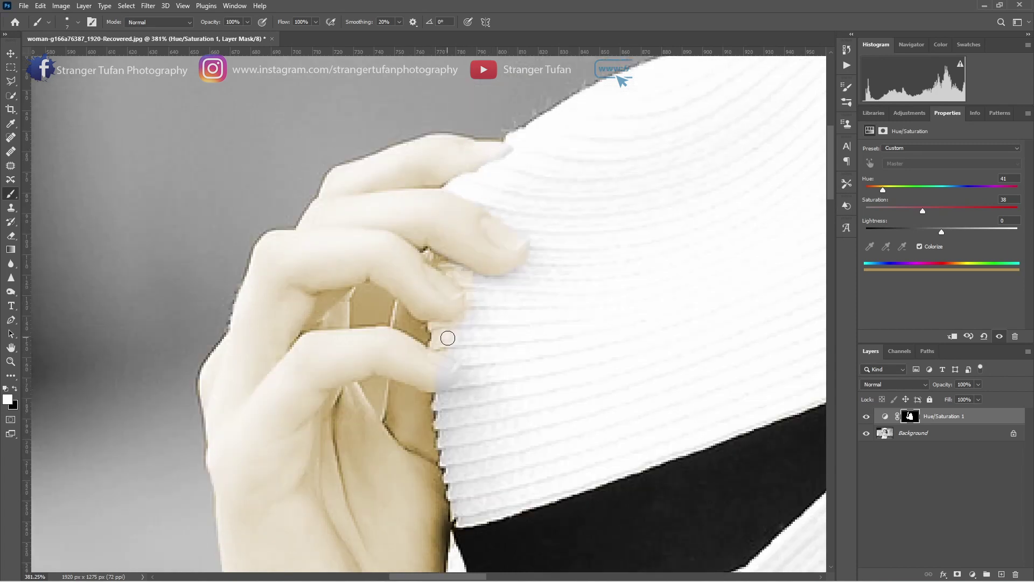
- Brush black on the mask to clear the tint from the hat's edge between the fingertips
key("x")
right_click(487, 303, "alt")
right_click(459, 272, "alt")
scroll(459, 272, "up", 2)
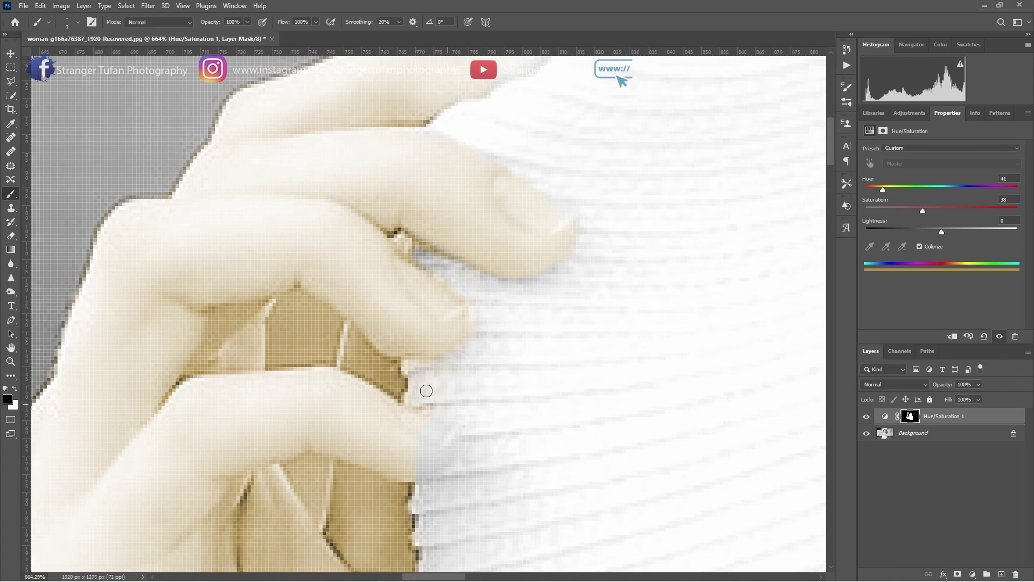
scroll(522, 293, "down", 5)
scroll(522, 293, "up", 3)
- Brush white on the mask with a small brush to restore the skin tint on the lowest fingertip
key("x")
right_click(453, 238, "alt")
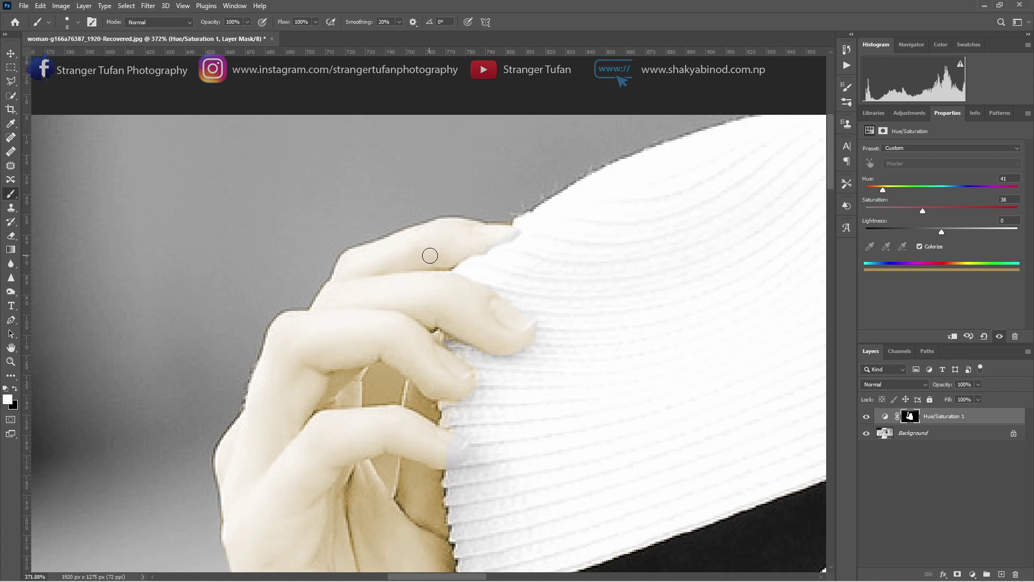
scroll(430, 255, "down", 4)
scroll(453, 344, "up", 4)
scroll(464, 350, "down", 1)
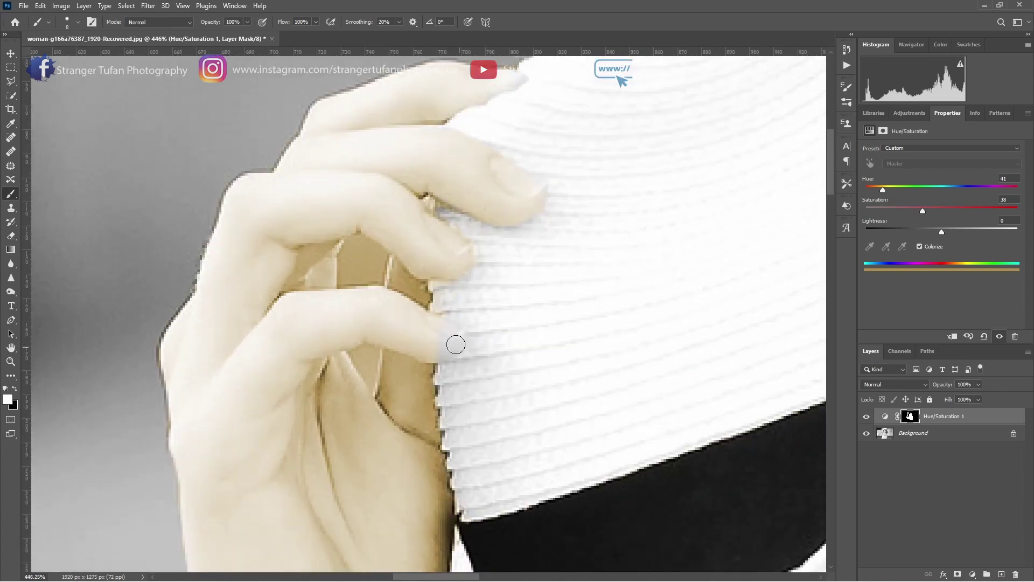
key("x")
key("x")
right_click(441, 333, "alt")
scroll(421, 333, "down", 2)
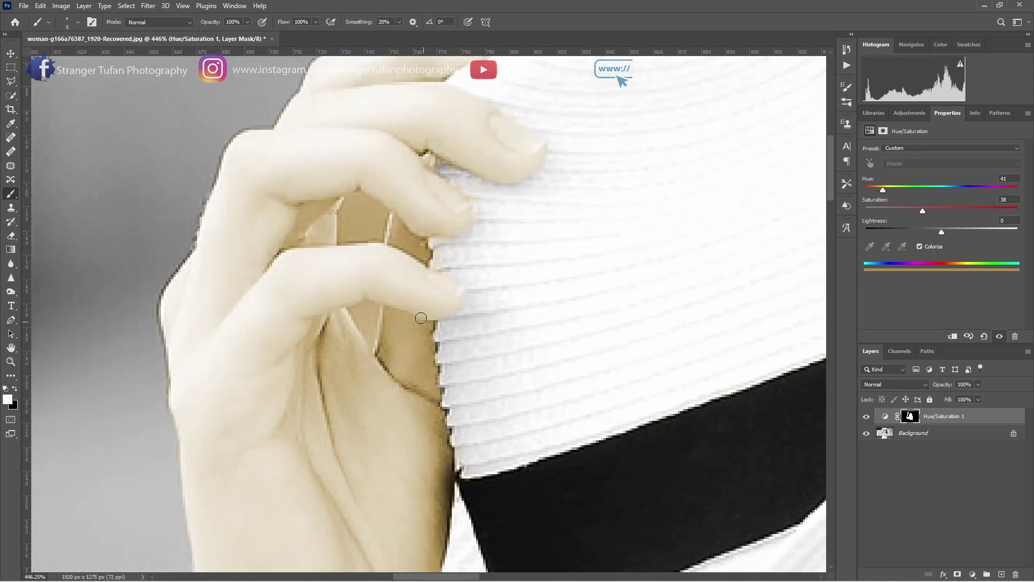
- Brush black on the mask to remove the tint from the background gaps visible between the fingers
scroll(353, 229, "up", 2)
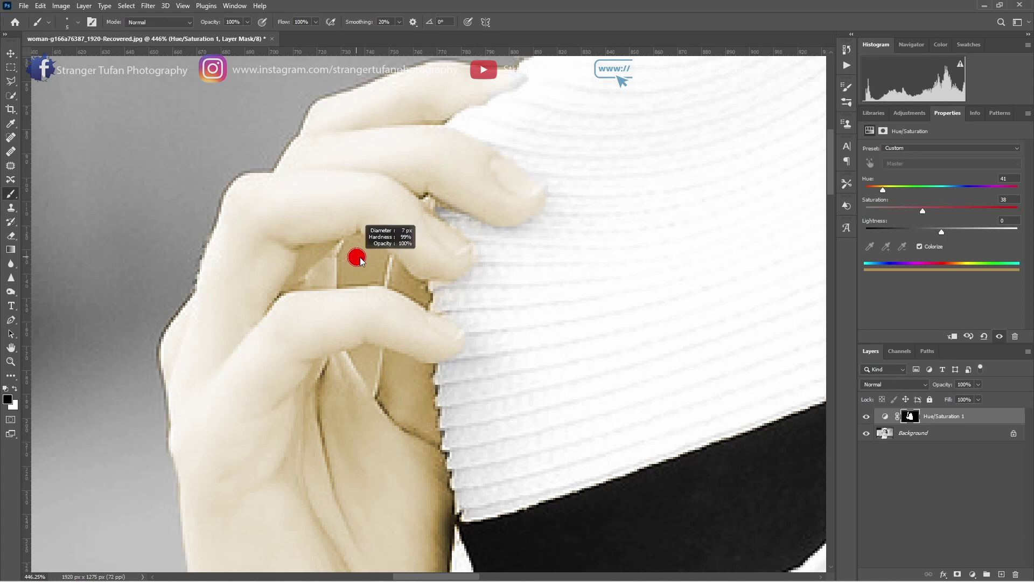
mouse_move(354, 252)
left_mouse_down()
mouse_move(373, 274)
mouse_move(376, 257)
mouse_move(358, 245)
mouse_move(371, 254)
mouse_move(348, 277)
left_mouse_up()
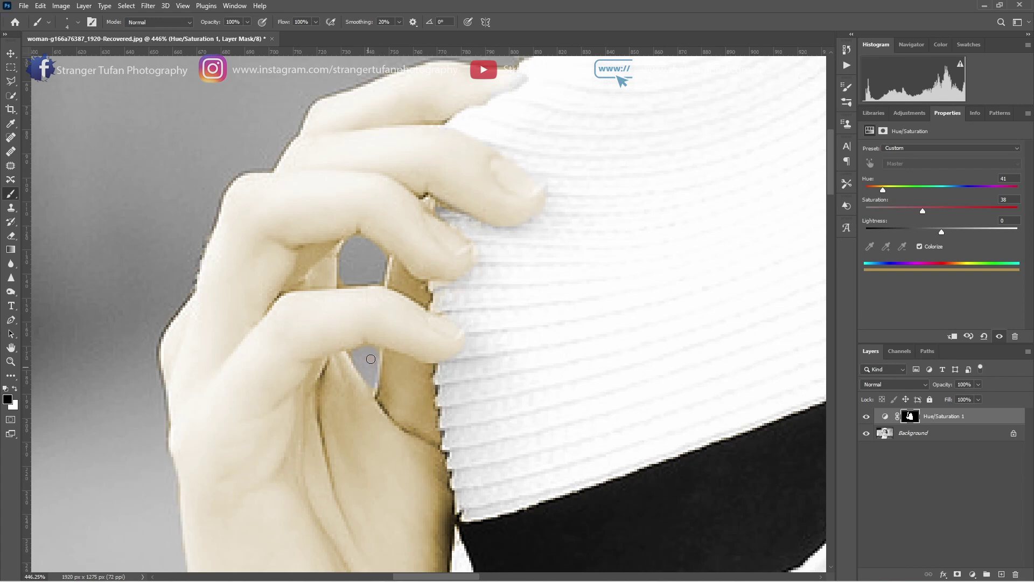
scroll(371, 360, "down", 5)
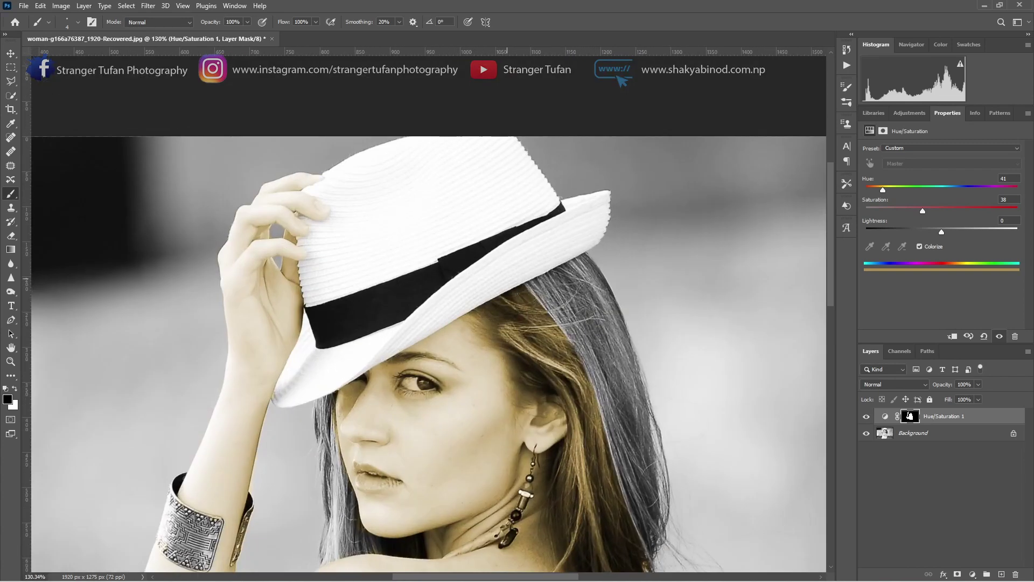
- Choose the Soft Round brush and paint black on the mask over the hair from below the hat down past the ear
scroll(503, 262, "up", 3)
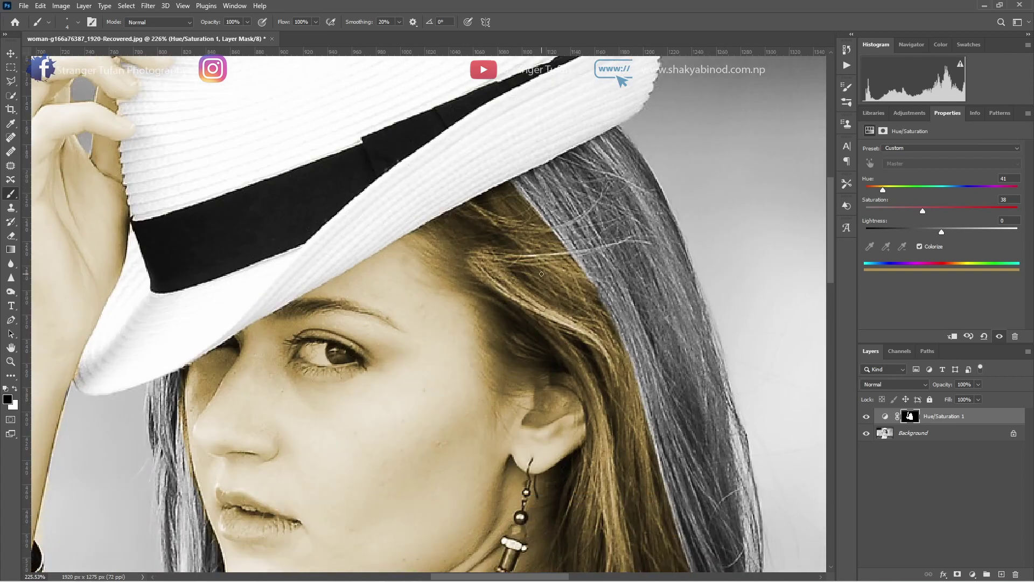
scroll(546, 281, "down", 2)
mouse_move(523, 225)
left_mouse_down()
mouse_move(543, 225)
mouse_move(525, 208)
left_mouse_up()
key("x")
right_click(525, 208)
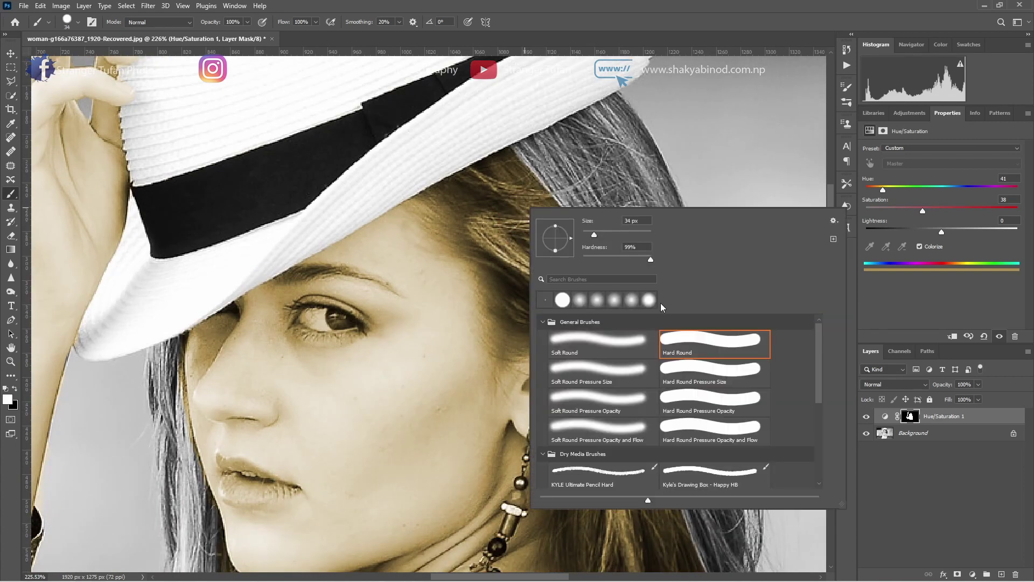
double_click(617, 346)
key("x")
mouse_move(498, 174)
left_mouse_down()
mouse_move(489, 207)
mouse_move(438, 193)
mouse_move(492, 207)
mouse_move(506, 239)
mouse_move(497, 255)
mouse_move(444, 208)
mouse_move(562, 218)
mouse_move(579, 202)
mouse_move(516, 199)
mouse_move(564, 261)
mouse_move(538, 265)
mouse_move(626, 274)
mouse_move(629, 321)
mouse_move(624, 265)
mouse_move(578, 242)
mouse_move(619, 292)
mouse_move(643, 346)
left_mouse_up()
right_click(544, 207, "alt")
scroll(647, 316, "down", 1)
scroll(647, 323, "down", 1)
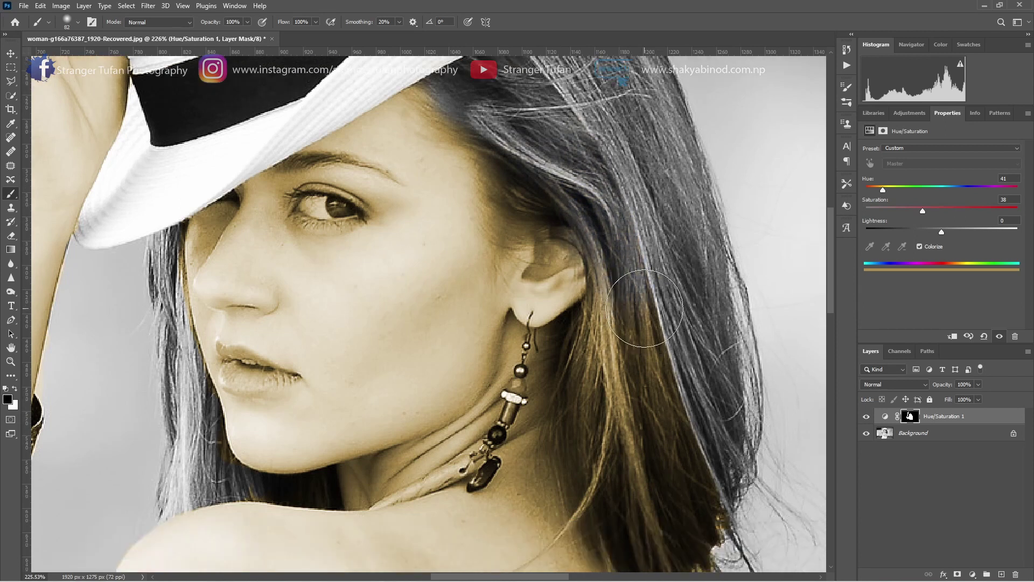
- Brush black on the mask with a soft brush to remove the skin tint from the hair below the ear
mouse_move(632, 290)
left_mouse_down()
mouse_move(629, 339)
mouse_move(645, 369)
left_mouse_up()
scroll(627, 323, "down", 1)
scroll(626, 312, "down", 3, "alt")
left_click(626, 315, "alt")
right_click(627, 315, "alt")
mouse_move(630, 300)
left_mouse_down()
mouse_move(614, 350)
mouse_move(641, 404)
left_mouse_up()
scroll(646, 393, "down", 1)
left_click(638, 359, "alt")
mouse_move(638, 358)
left_mouse_down()
mouse_move(630, 277)
mouse_move(633, 307)
left_mouse_up()
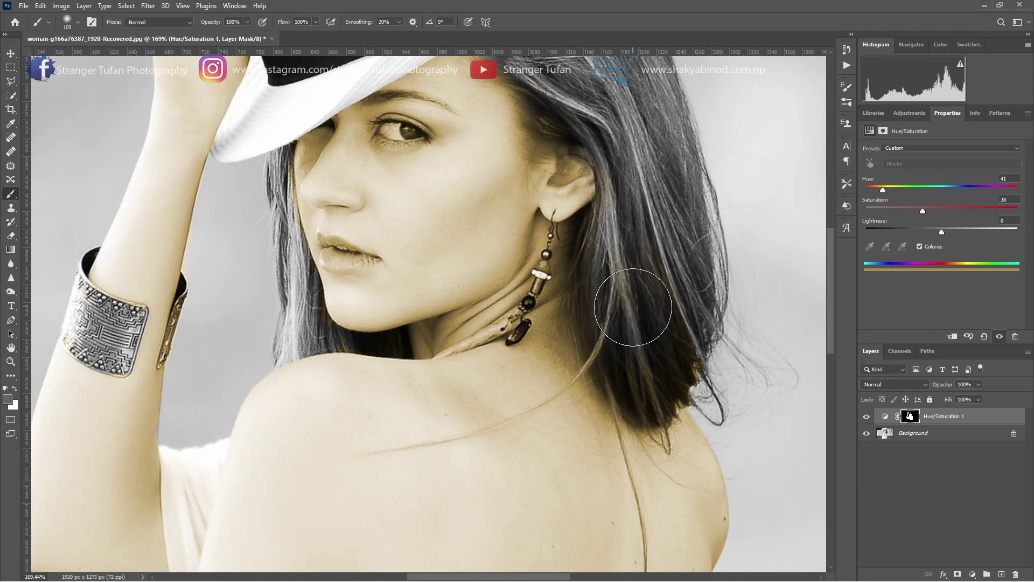
- Reduce the brush size and paint black on the mask over the dark hair tips above the upper back
right_click(654, 325, "alt")
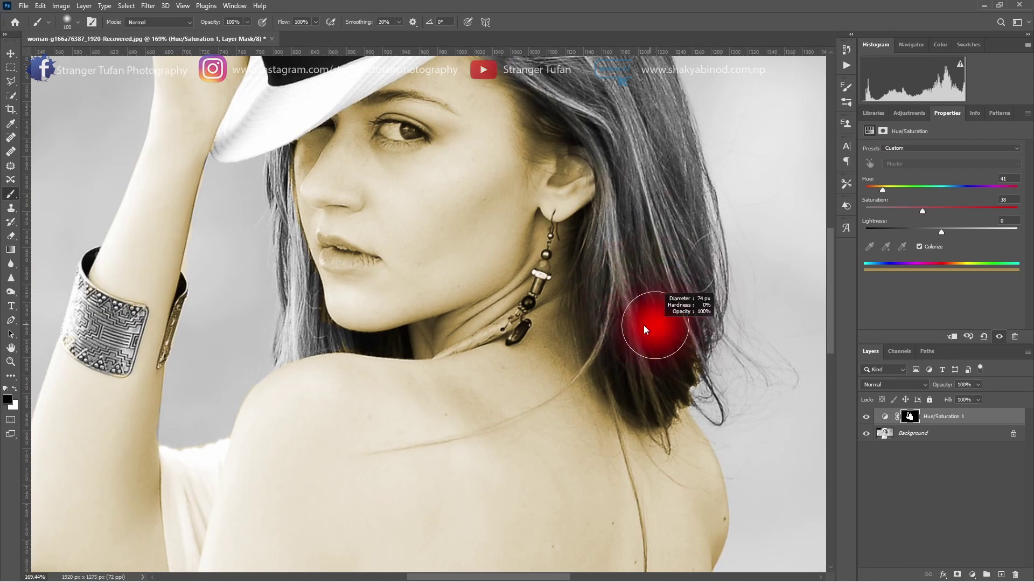
scroll(636, 350, "down", 1)
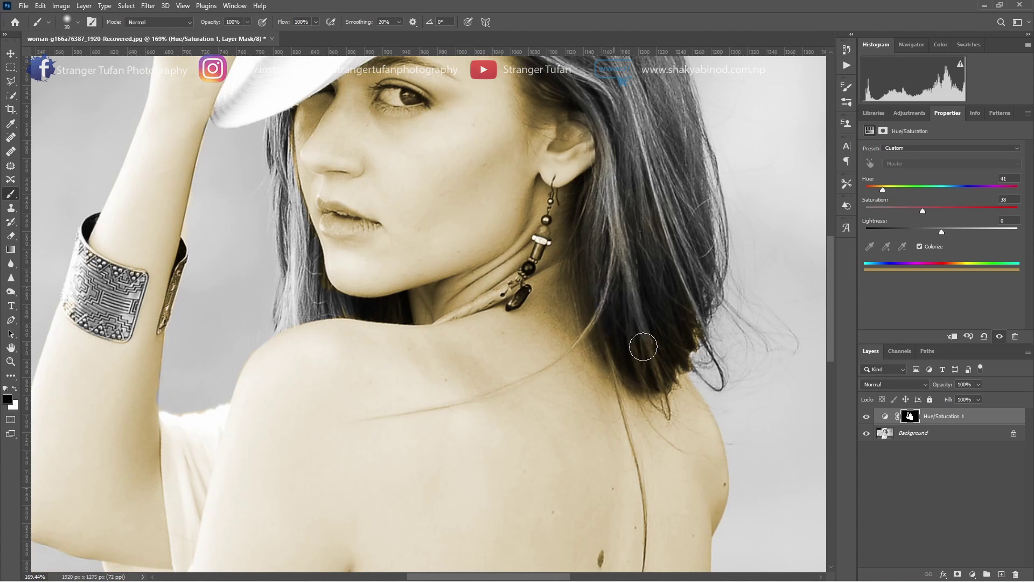
scroll(639, 341, "down", 3)
scroll(644, 308, "down", 3)
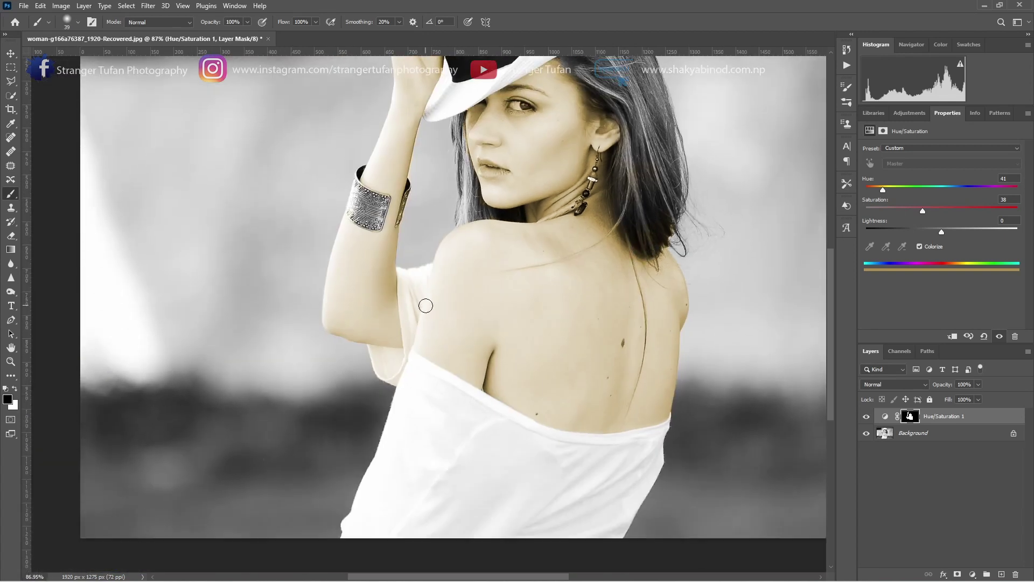
- Choose a hard-edged brush and paint black on the mask to clear the tint from the white sleeve behind the raised arm
scroll(426, 305, "up", 5)
right_click(388, 272, "alt")
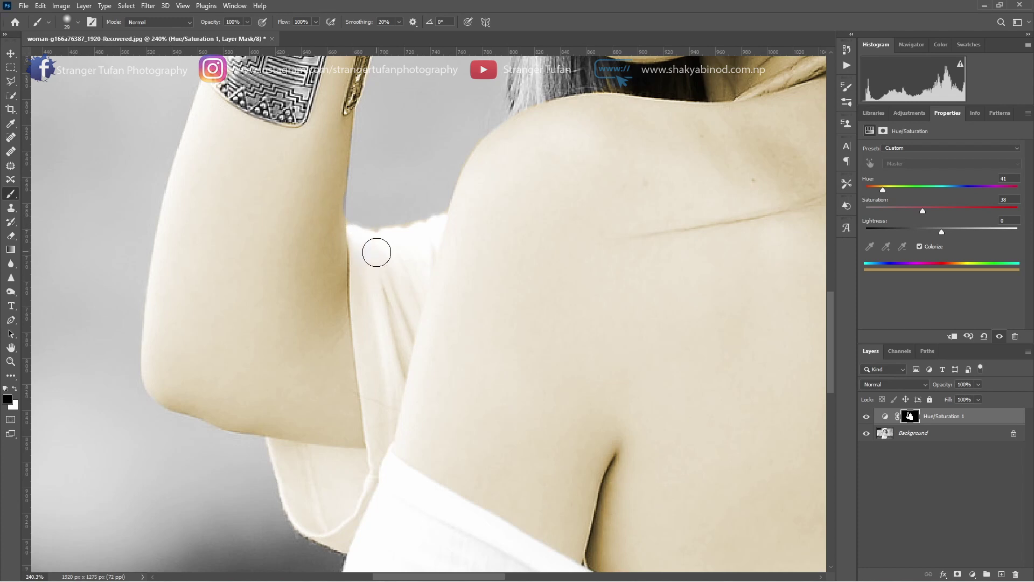
right_click(379, 251)
double_click(545, 381)
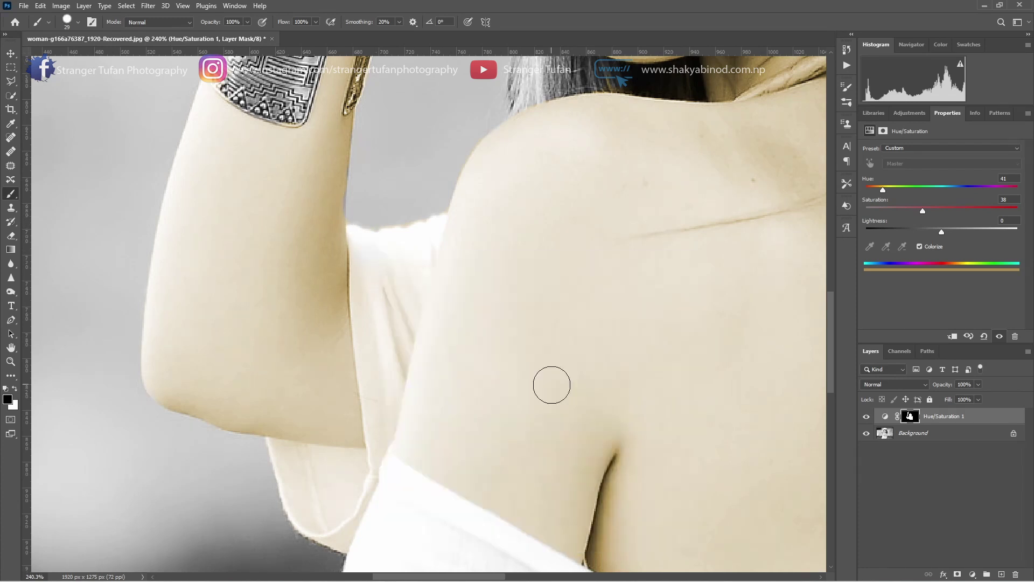
key("x")
right_click(323, 202, "alt")
left_click_drag(321, 202, 319, 202)
key("x")
right_click(381, 269, "alt")
mouse_move(362, 229)
left_mouse_down()
mouse_move(376, 357)
mouse_move(367, 235)
mouse_move(383, 242)
mouse_move(432, 214)
mouse_move(391, 306)
mouse_move(394, 327)
mouse_move(404, 290)
mouse_move(388, 377)
mouse_move(384, 352)
mouse_move(383, 434)
mouse_move(376, 407)
mouse_move(373, 459)
mouse_move(355, 492)
mouse_move(319, 491)
mouse_move(264, 454)
mouse_move(361, 470)
mouse_move(283, 450)
mouse_move(308, 367)
mouse_move(336, 337)
left_mouse_up()
scroll(309, 347, "down", 5)
right_click(310, 360, "alt")
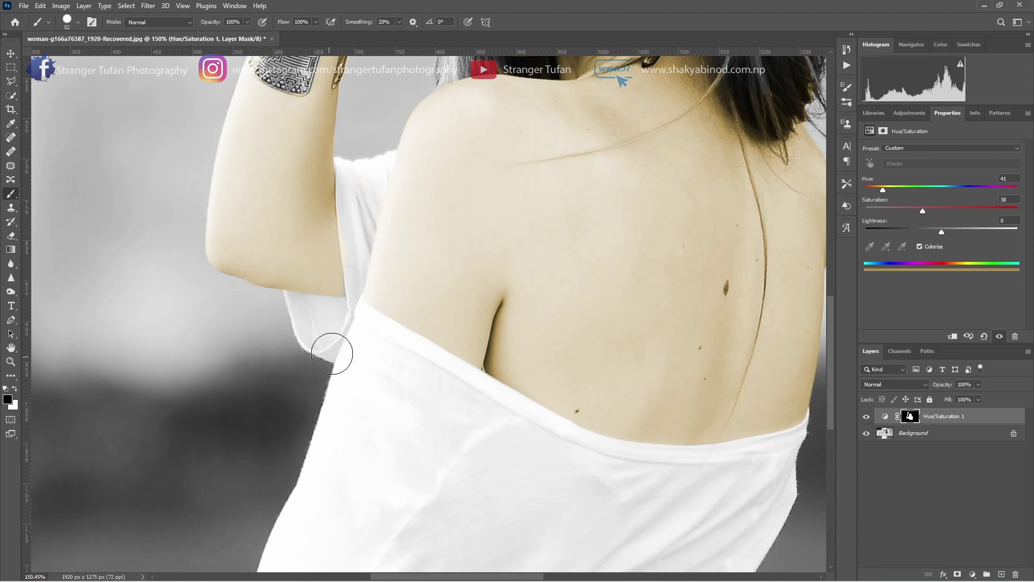
- Brush black on the mask with a smaller brush over the narrow strip of fabric between the raised arm and the shoulder
scroll(334, 353, "up", 2)
right_click(354, 318, "alt")
scroll(366, 300, "up", 12)
right_click(357, 262, "alt")
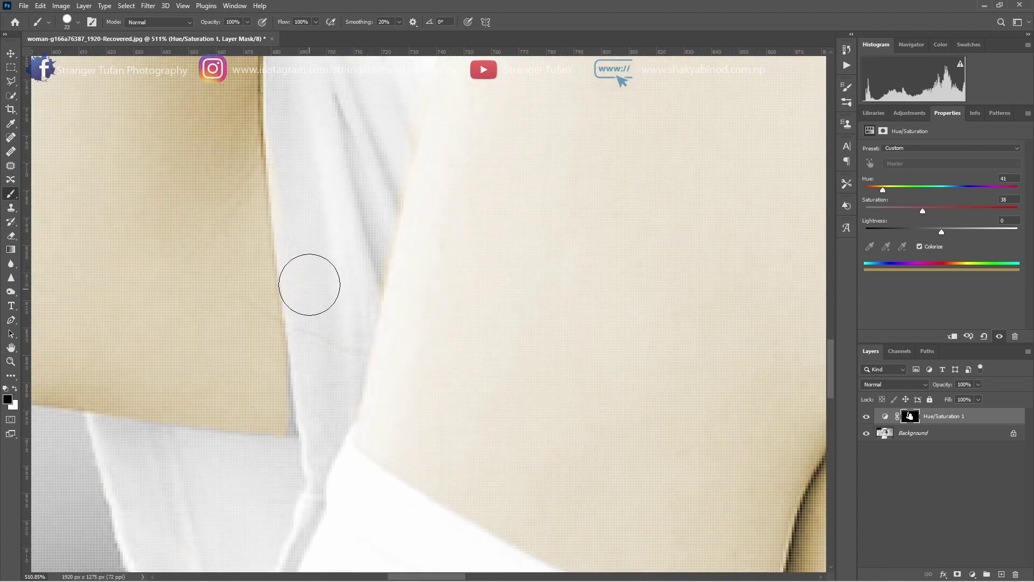
- Brush white on the mask with a small brush to restore the skin tint along the raised arm's inner edge down to its corner
scroll(325, 298, "up", 1)
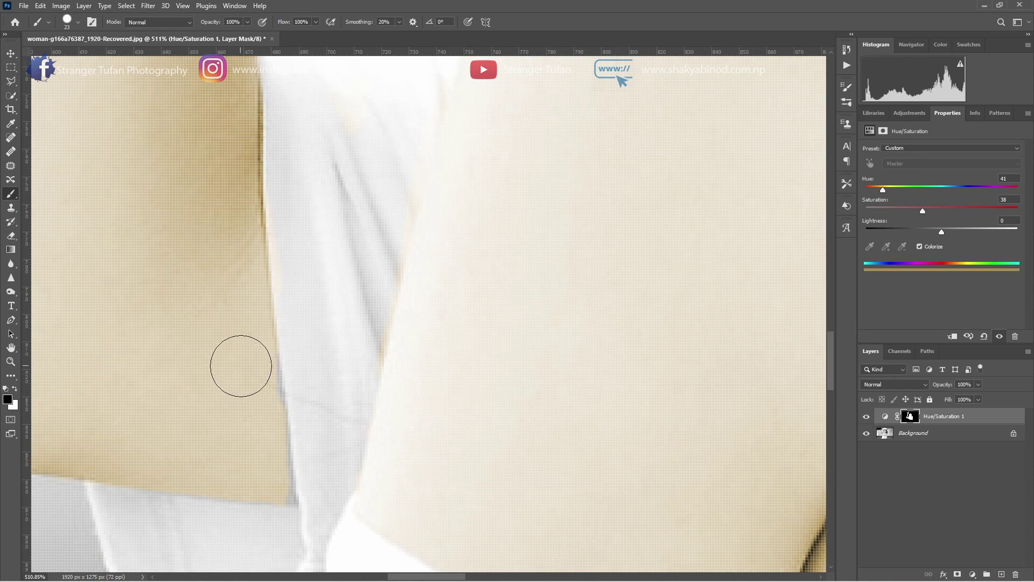
right_click(241, 353, "shift")
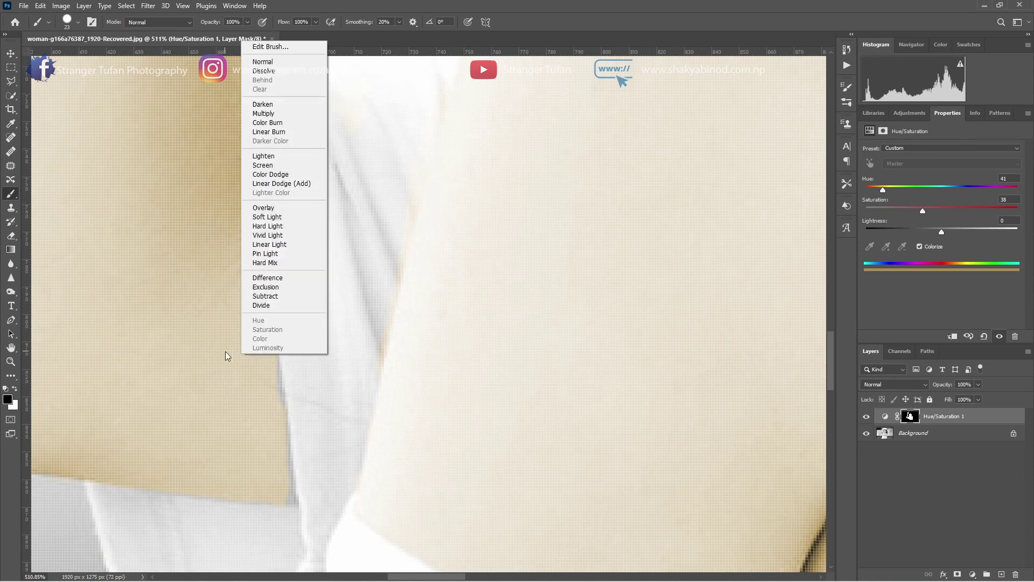
left_click(225, 351)
key("x")
right_click(225, 351, "alt")
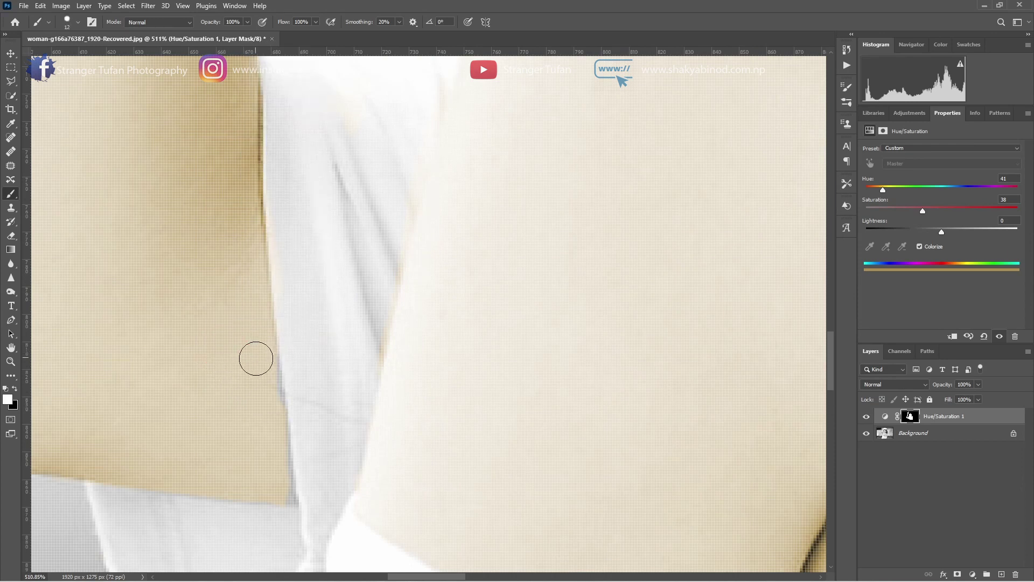
left_click_drag(263, 360, 275, 473)
scroll(272, 464, "down", 1)
right_click(260, 427, "alt")
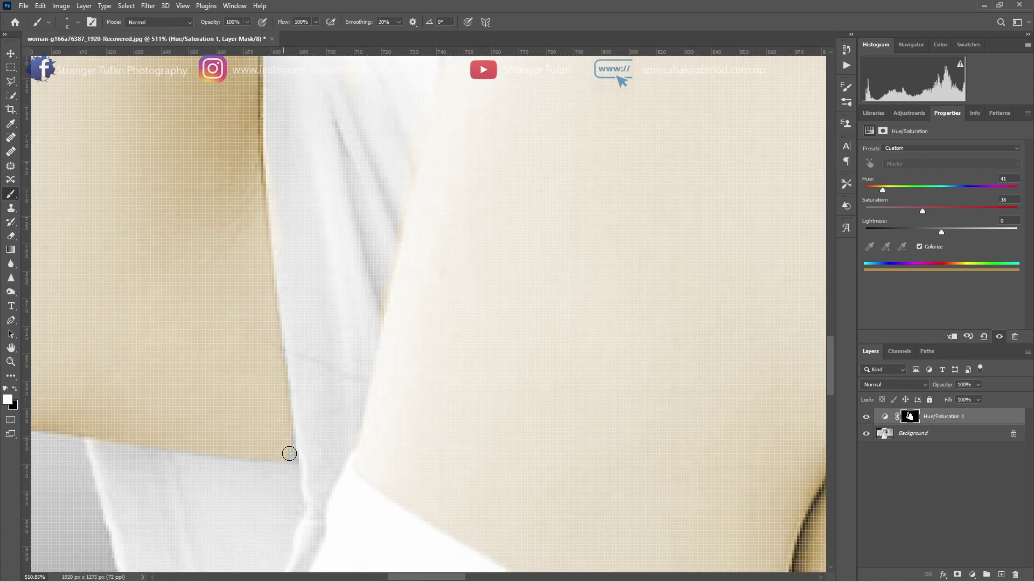
- Refine the mask along the shoulder's edge beside the fabric and grey background with a small brush, using white and black
scroll(285, 431, "up", 1)
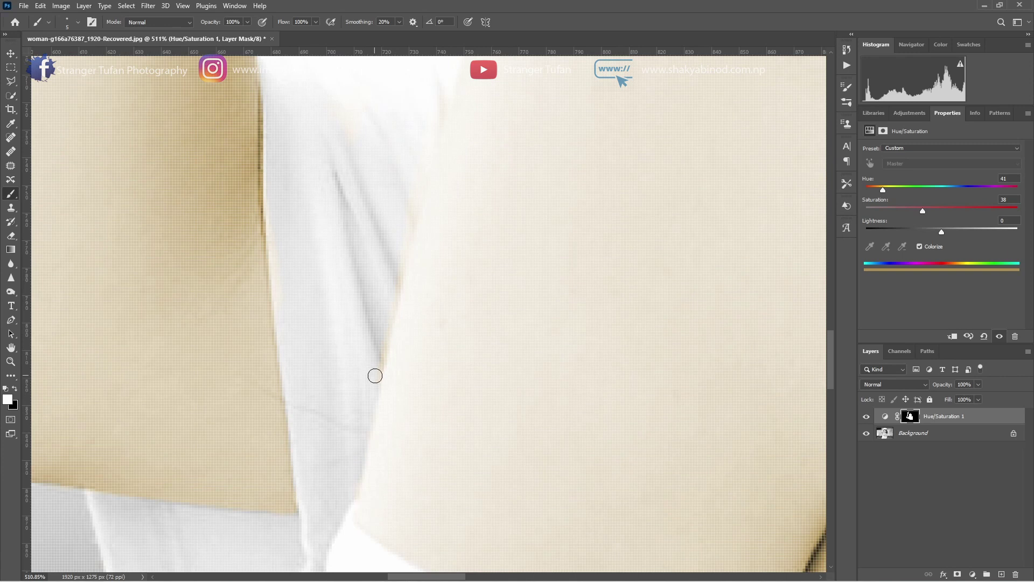
scroll(372, 394, "up", 3)
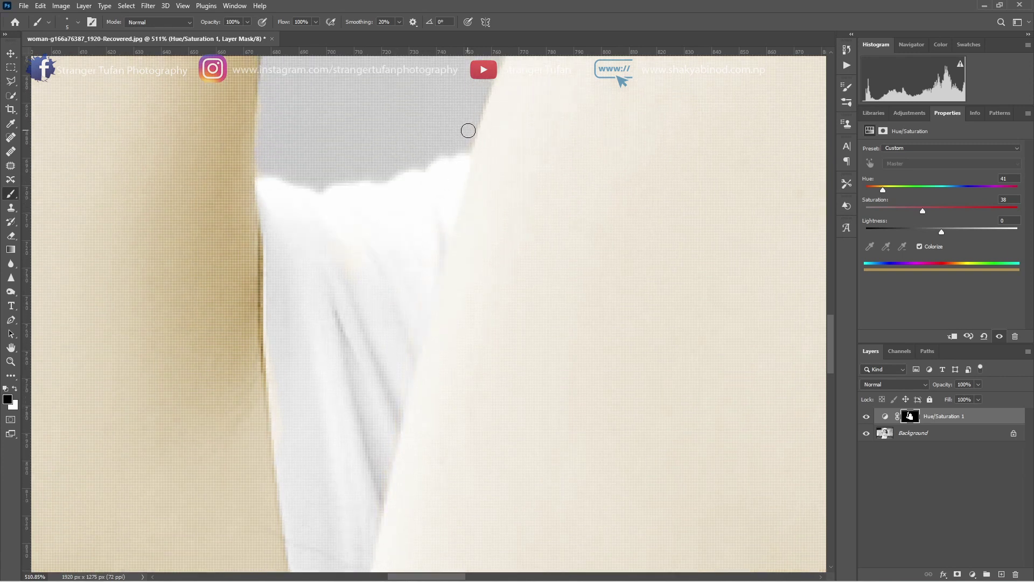
scroll(468, 130, "up", 3)
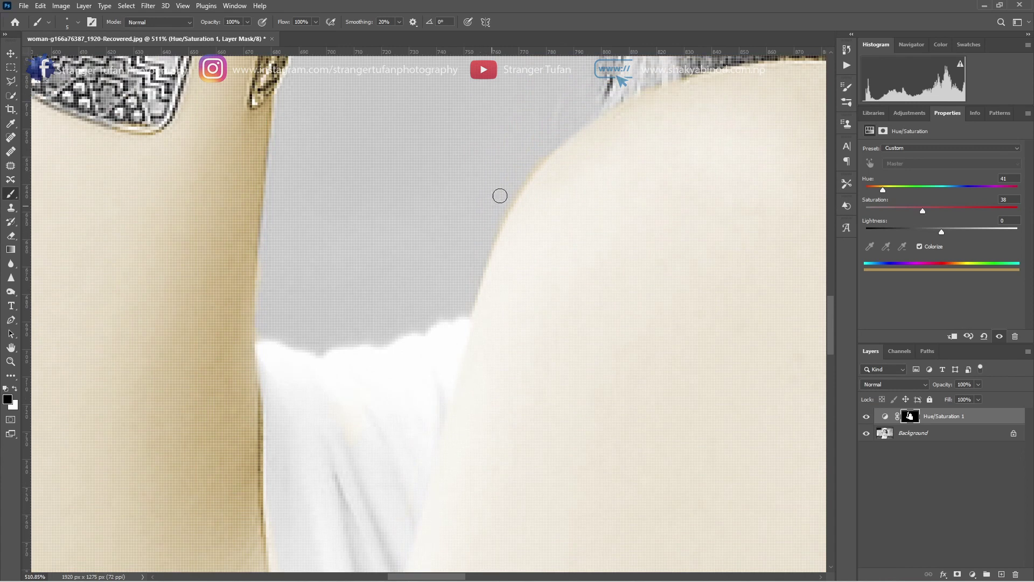
- Fine-tune the skin tint to Hue 40, Saturation 38 and Lightness -4
scroll(486, 240, "down", 5)
scroll(473, 226, "down", 10)
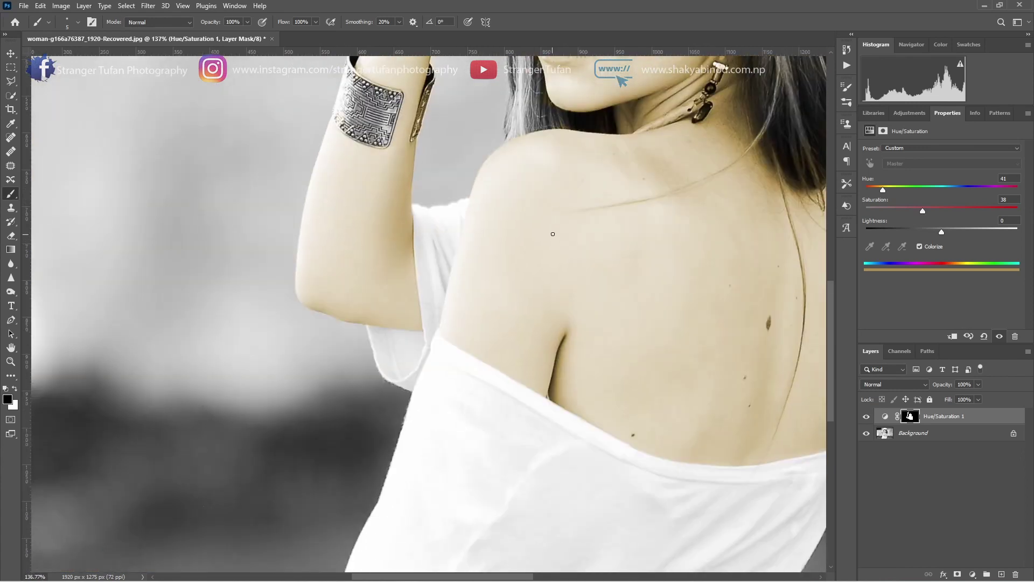
scroll(534, 339, "up", 2)
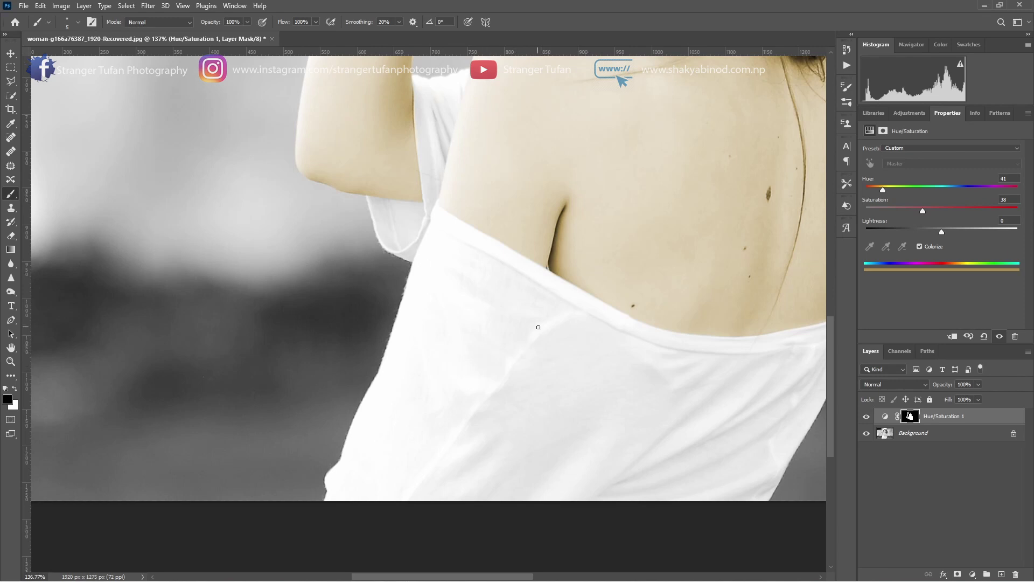
scroll(538, 327, "down", 5)
scroll(547, 309, "up", 2)
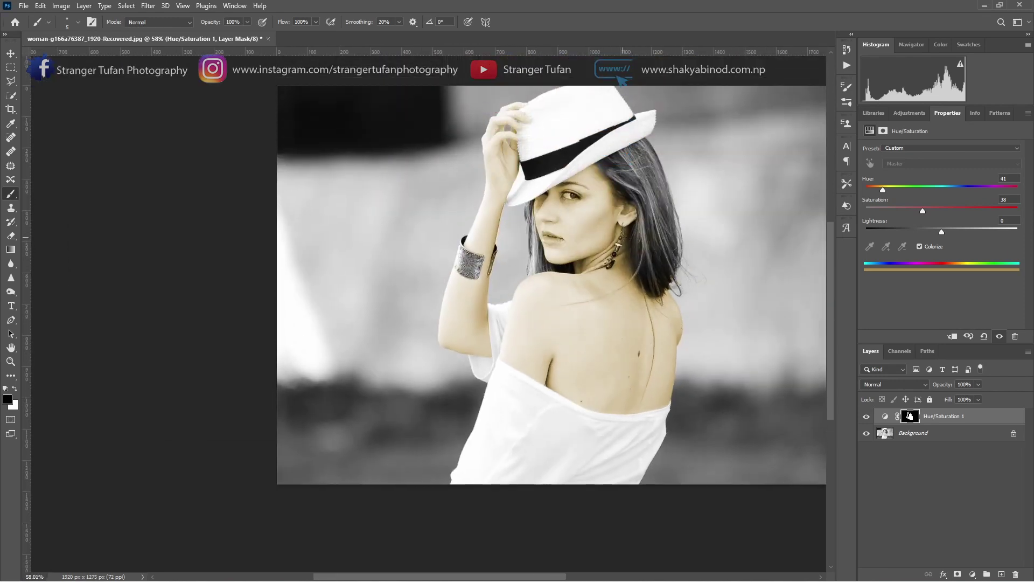
scroll(623, 225, "up", 4)
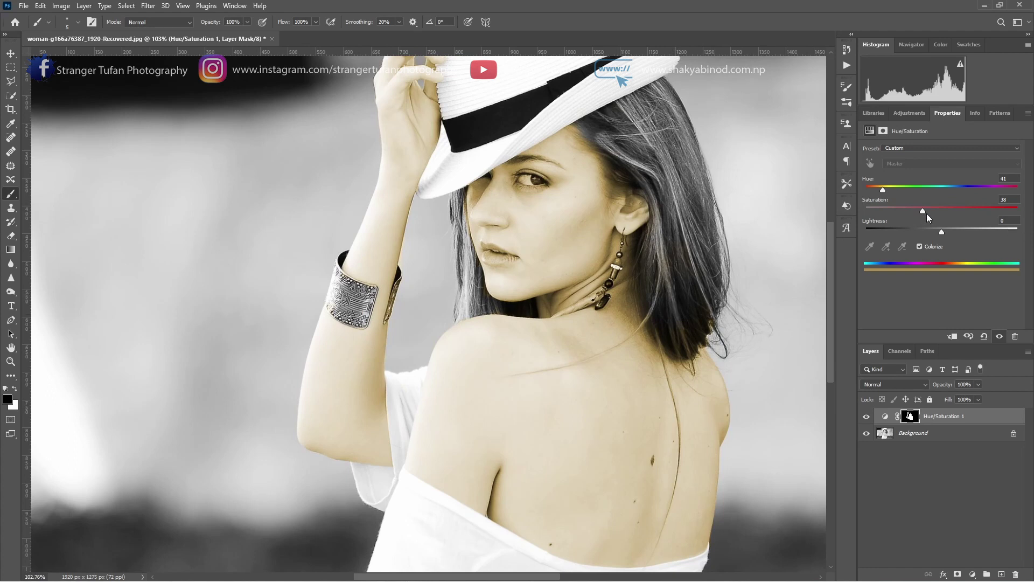
scroll(760, 232, "down", 2)
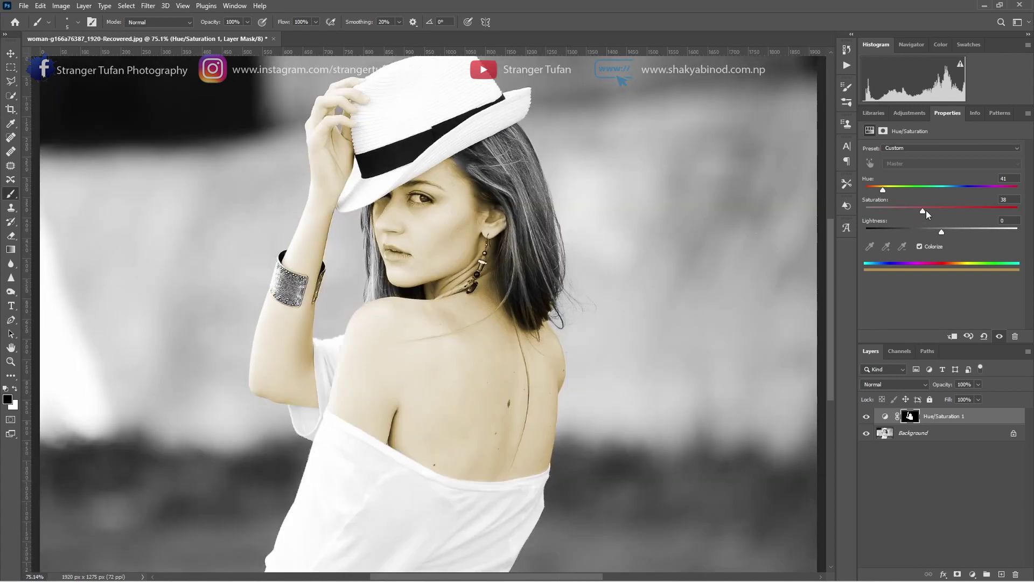
left_click_drag(923, 211, 882, 190)
mouse_move(944, 237)
left_mouse_down()
mouse_move(931, 233)
mouse_move(940, 235)
left_mouse_up()
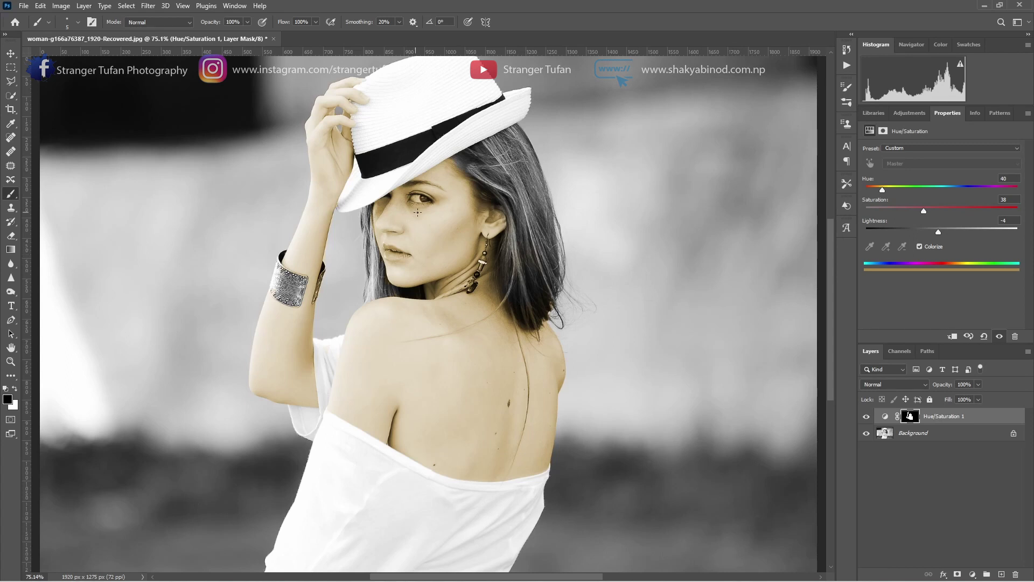
- Select the white and iris of the visible eye with the Quick Selection tool and a small brush
scroll(413, 212, "up", 10)
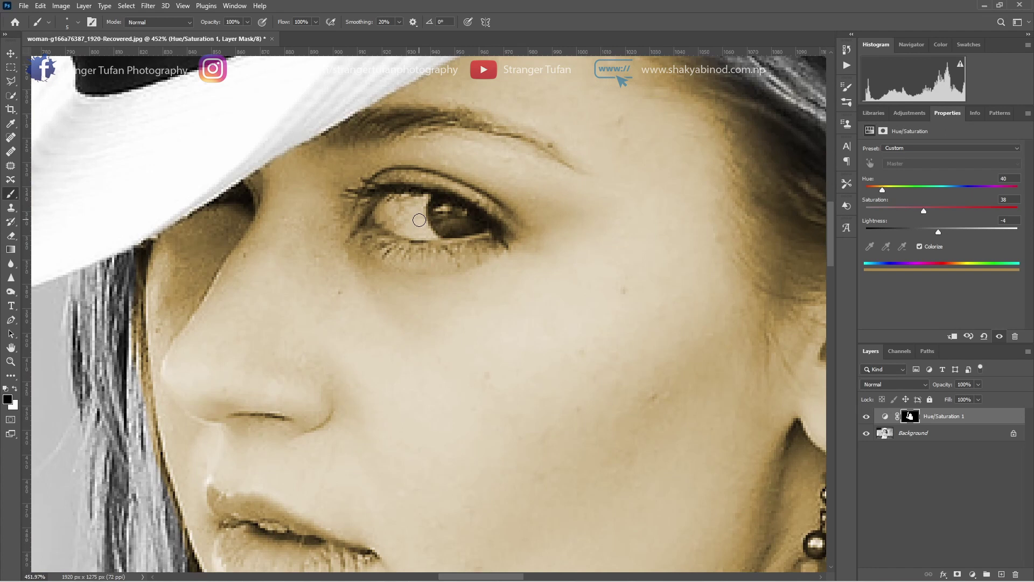
left_click(11, 96)
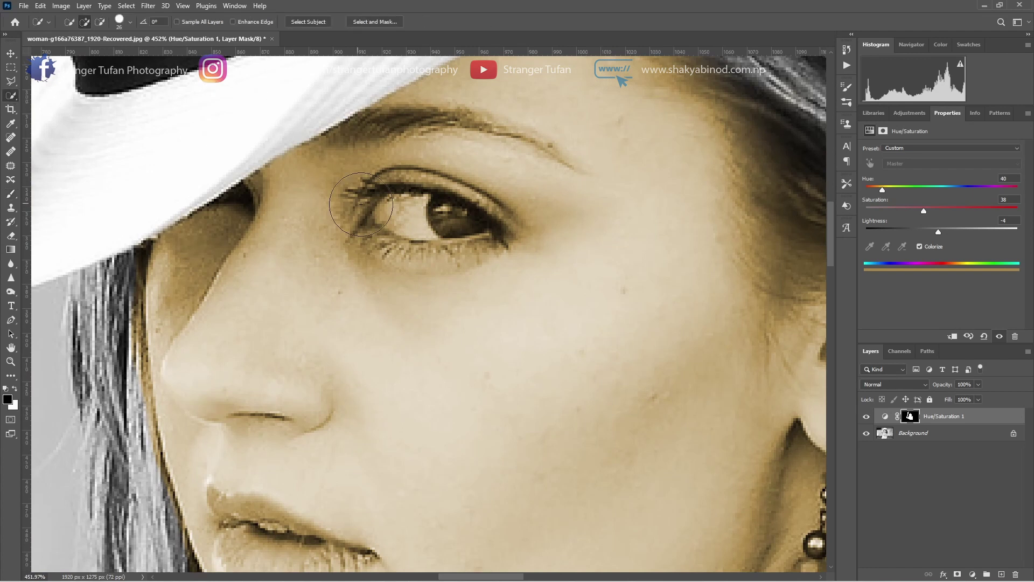
right_click(376, 211, "alt")
mouse_move(376, 210)
left_mouse_down()
mouse_move(447, 212)
mouse_move(461, 222)
mouse_move(450, 232)
mouse_move(471, 246)
left_mouse_up()
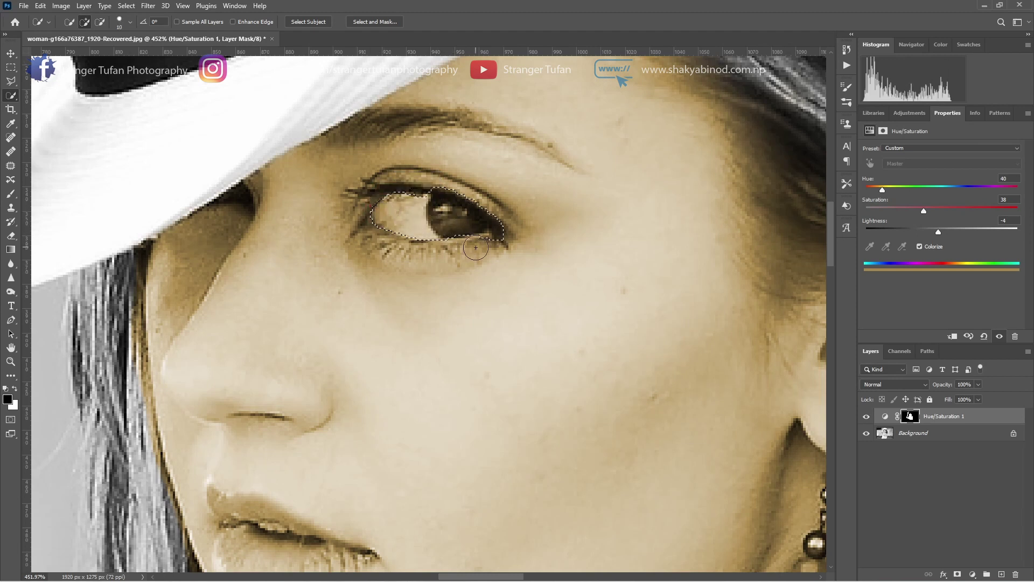
left_click(502, 242, "alt")
- Brush black on the mask inside the eye selection to remove the skin tint, and deselect
left_click(11, 193)
left_click_drag(372, 199, 411, 220)
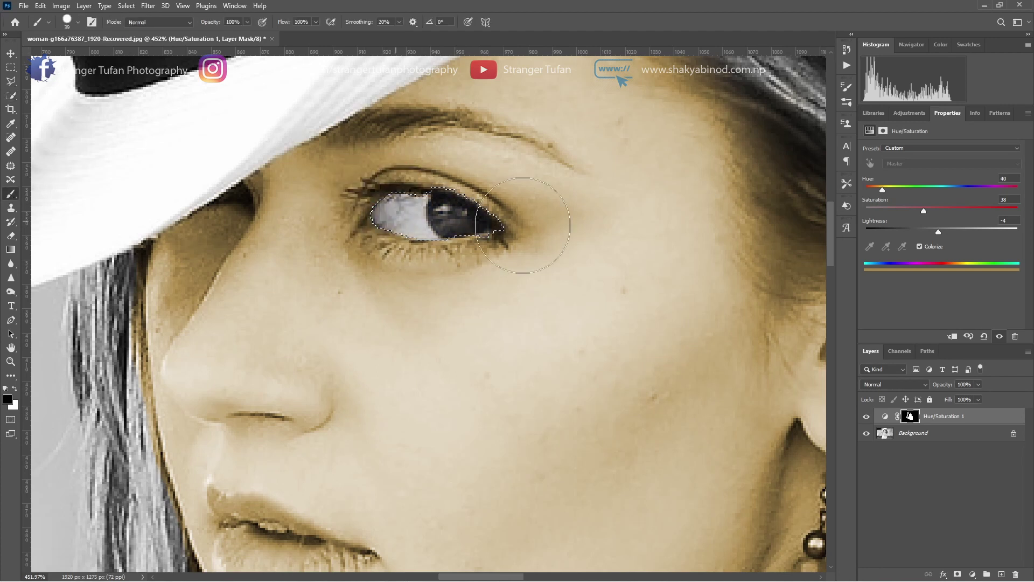
key("ctrl+d")
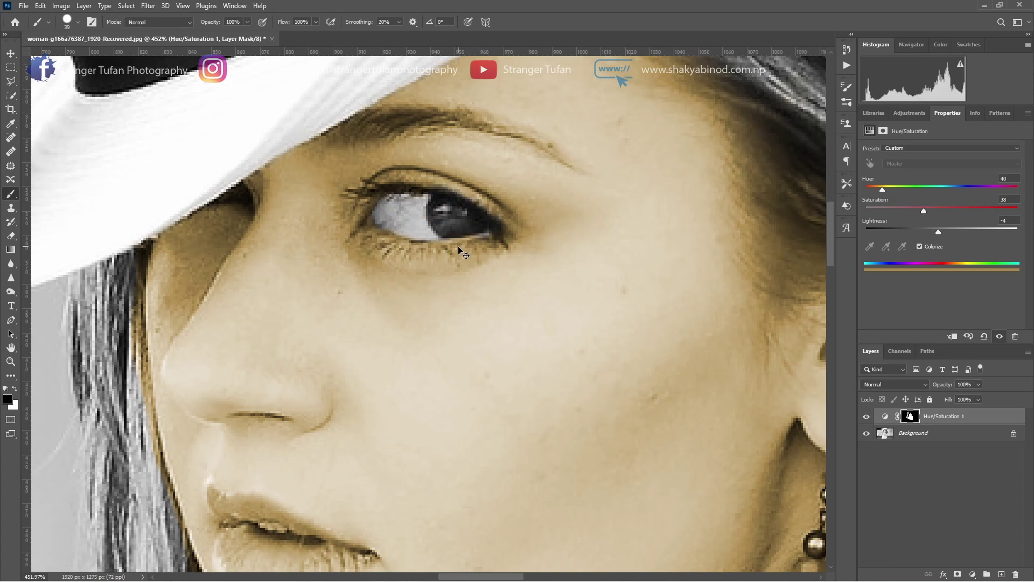
- Examine the skin tint and the mask edges across the face, hair, arm and back
scroll(456, 235, "down", 6)
scroll(459, 236, "down", 8)
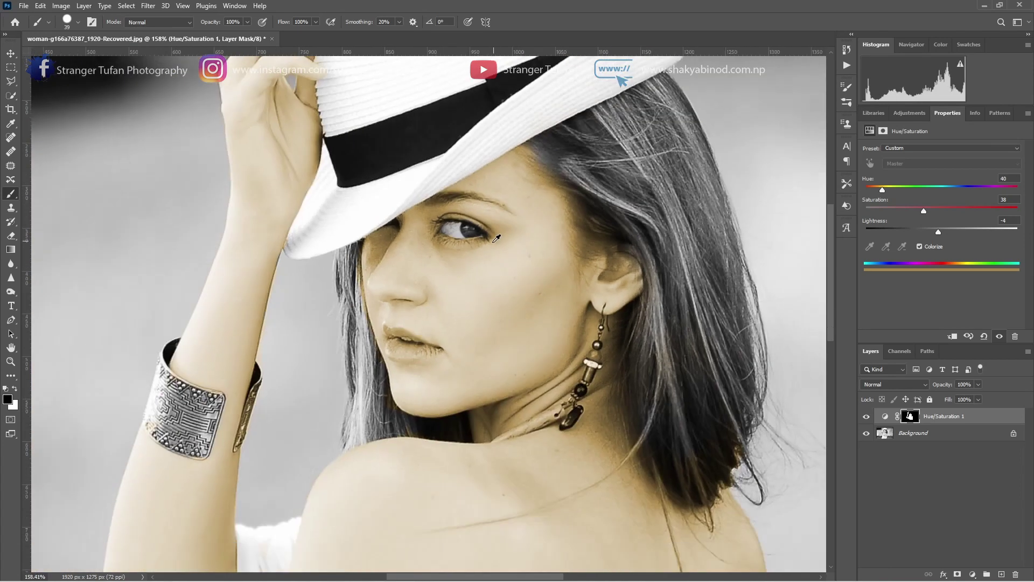
scroll(513, 264, "down", 2)
scroll(513, 270, "down", 3)
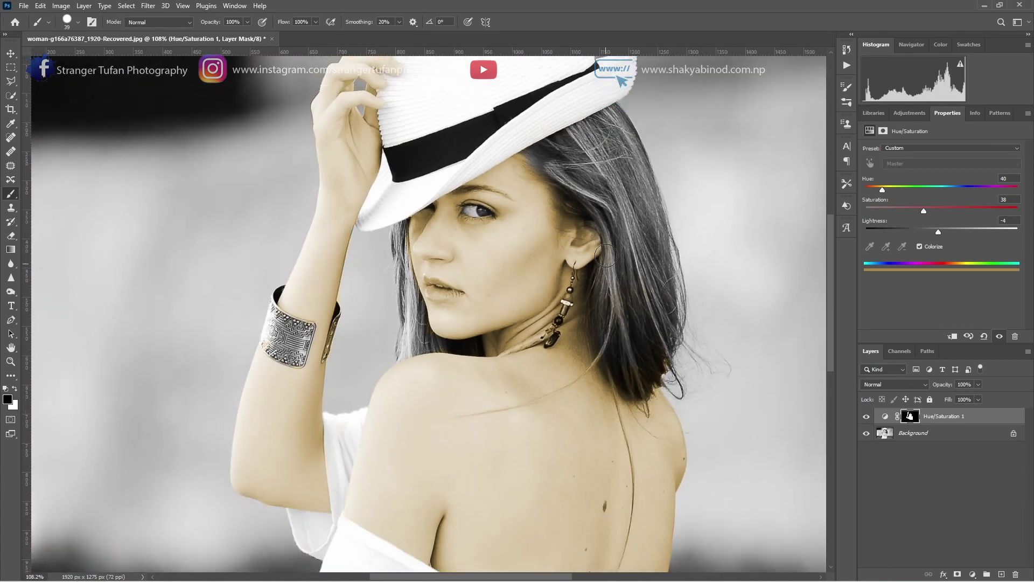
scroll(632, 264, "up", 3)
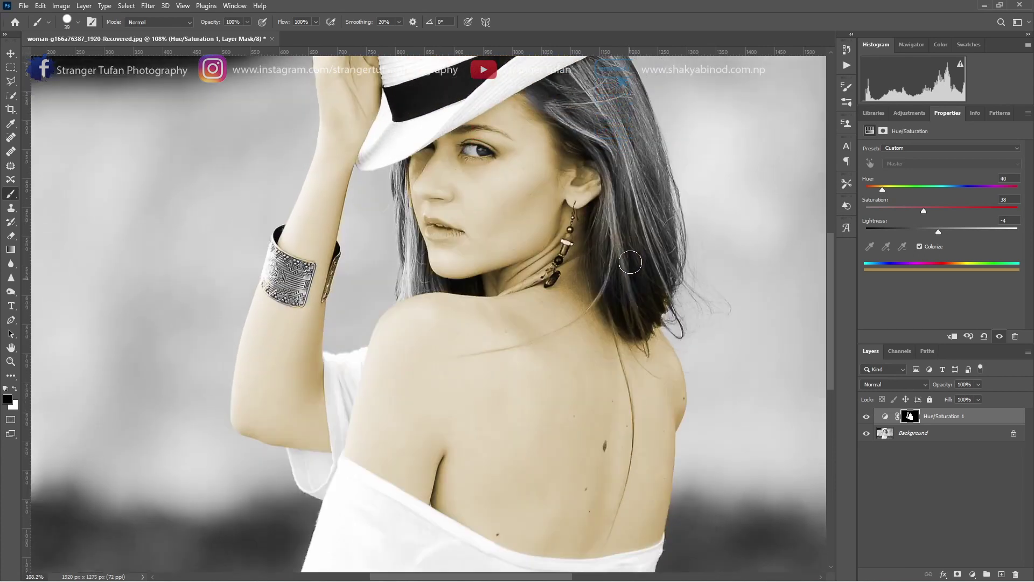
scroll(593, 250, "right", 2)
scroll(550, 236, "down", 3)
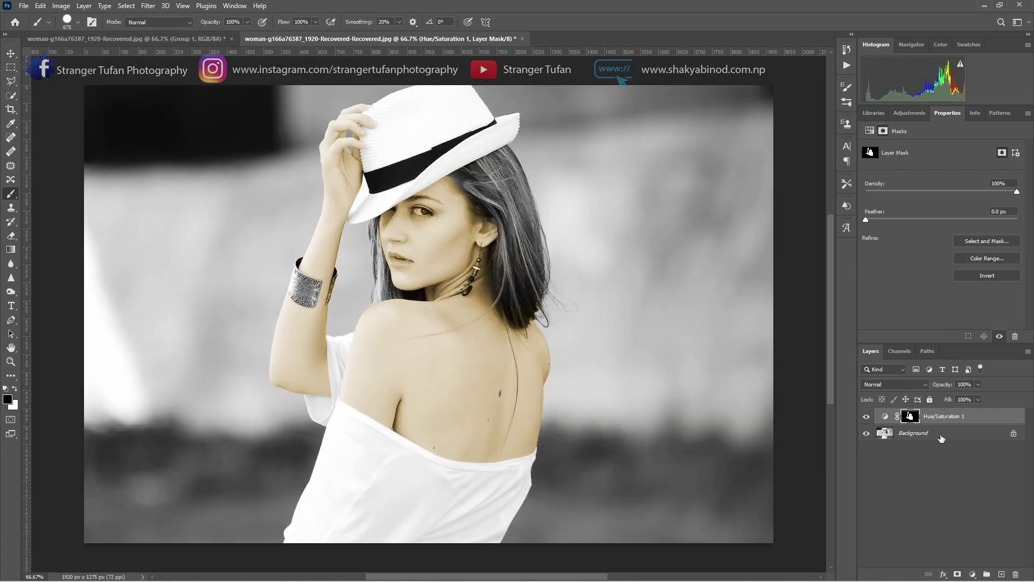
- Make the Hue/Saturation 1 layer active and select the main body of the white top with the Quick Selection tool
key("x")
left_click(947, 438)
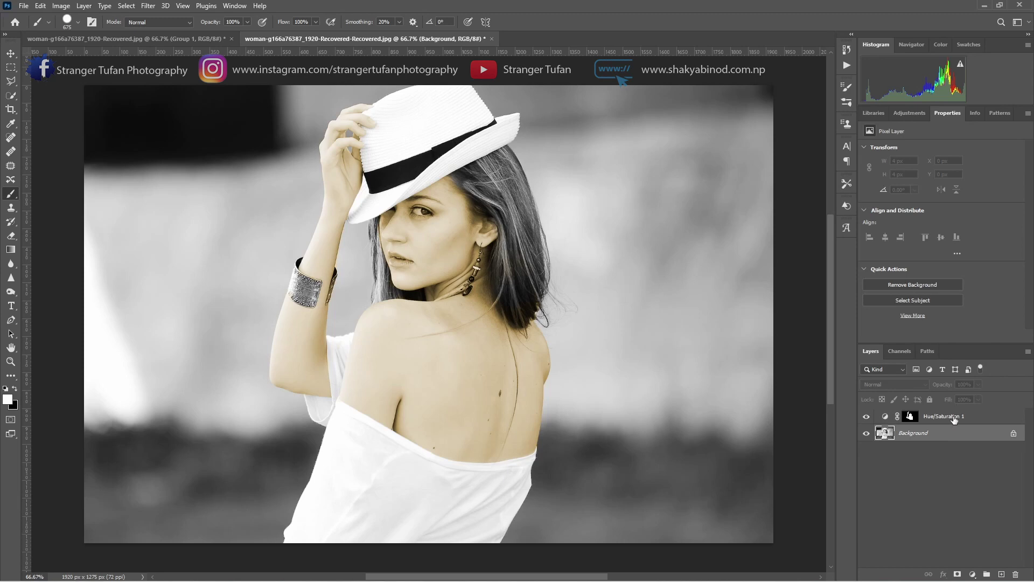
left_click(954, 420)
key("x")
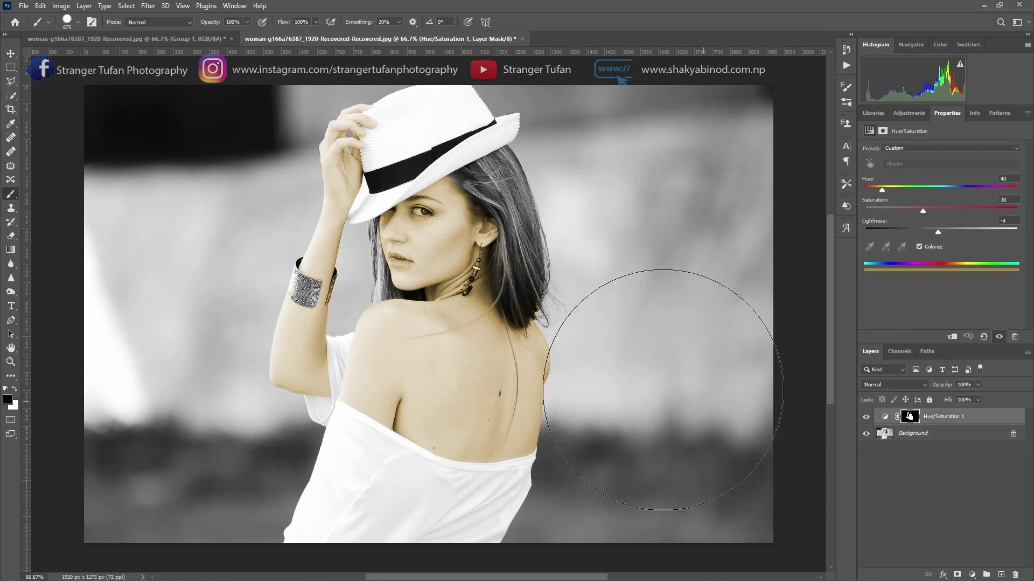
left_click(12, 97)
mouse_move(351, 438)
left_mouse_down()
mouse_move(337, 489)
mouse_move(400, 507)
mouse_move(446, 496)
mouse_move(382, 457)
mouse_move(345, 413)
left_mouse_up()
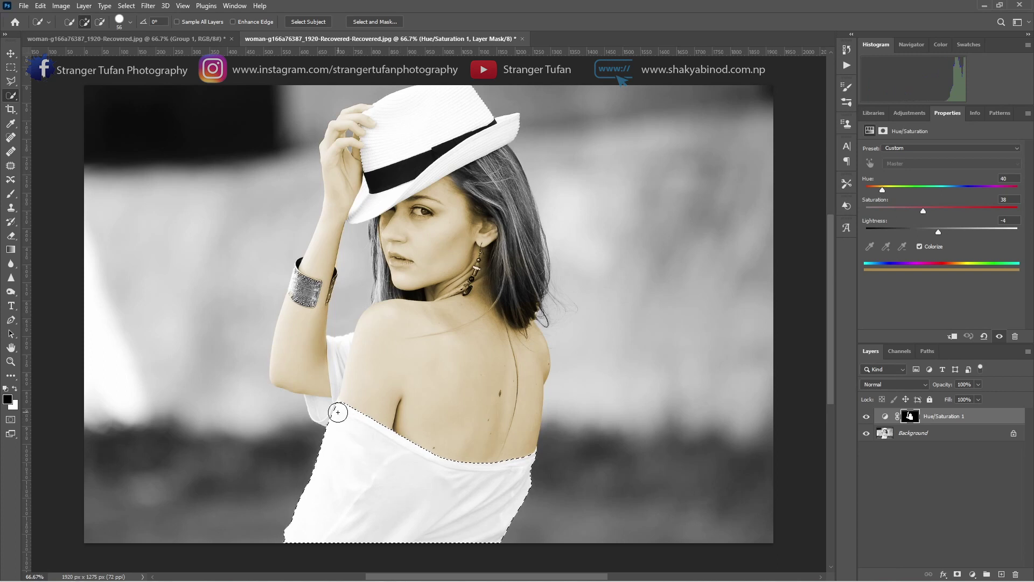
- Add the sleeve pieces behind and below the raised arm to the selection of the white top
scroll(342, 414, "up", 5)
left_click_drag(317, 381, 296, 381)
mouse_move(334, 339)
left_mouse_down()
mouse_move(343, 305)
mouse_move(337, 378)
mouse_move(327, 398)
mouse_move(285, 385)
left_mouse_up()
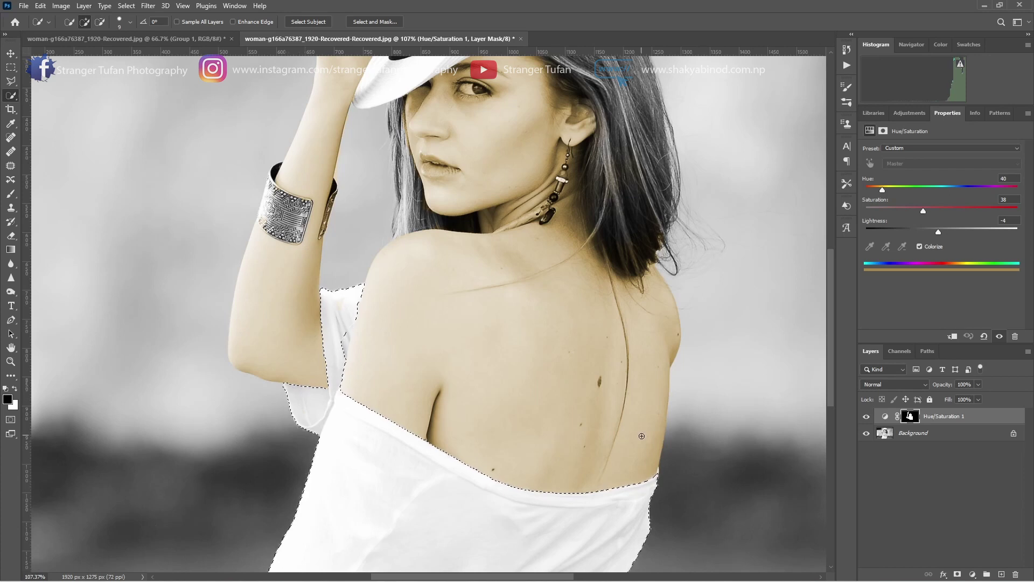
scroll(641, 435, "down", 3)
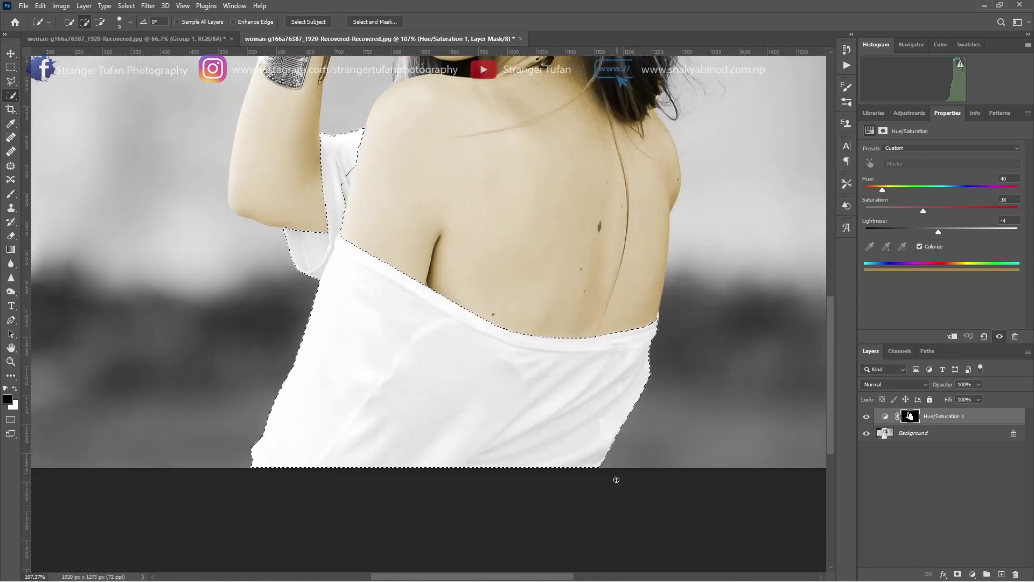
- Add a Hue/Saturation adjustment layer masked to the selected white top and enable Colorize
left_click(972, 574)
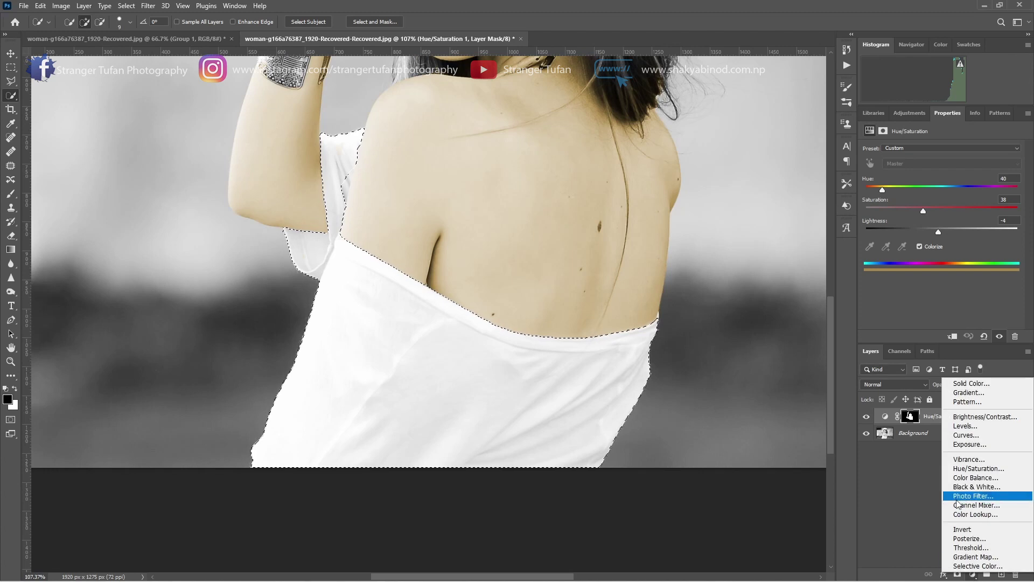
left_click(967, 468)
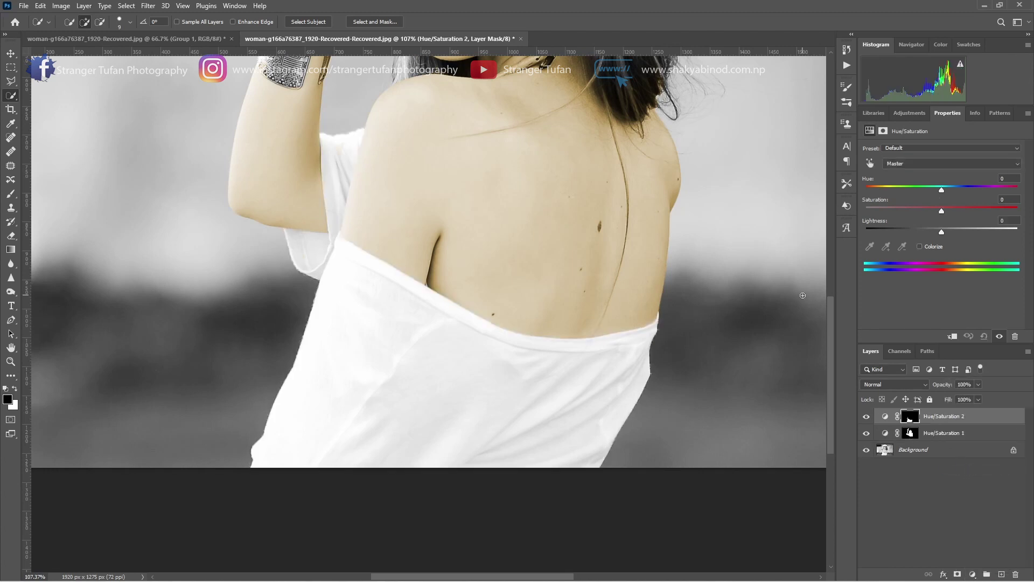
key("ctrl+0")
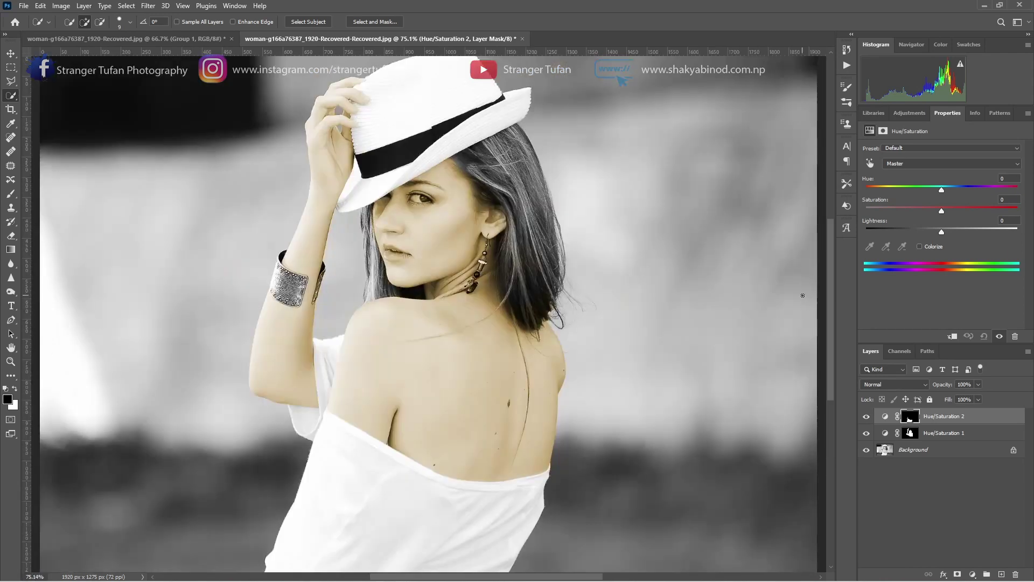
left_click(923, 245)
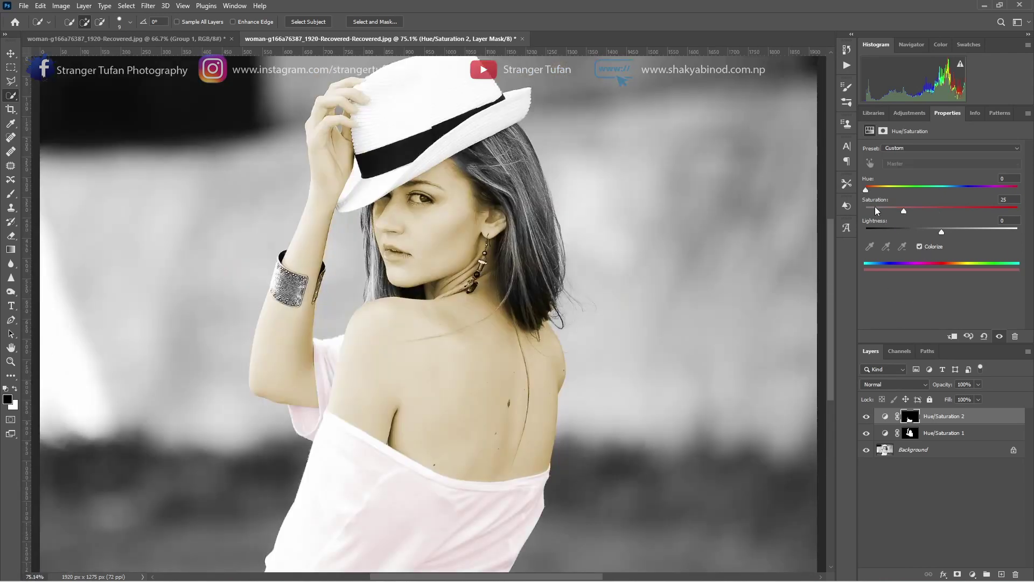
- Color the top pink with Hue 324, Saturation 67 and Lightness -23
left_click_drag(904, 210, 921, 211)
left_click_drag(867, 190, 976, 186)
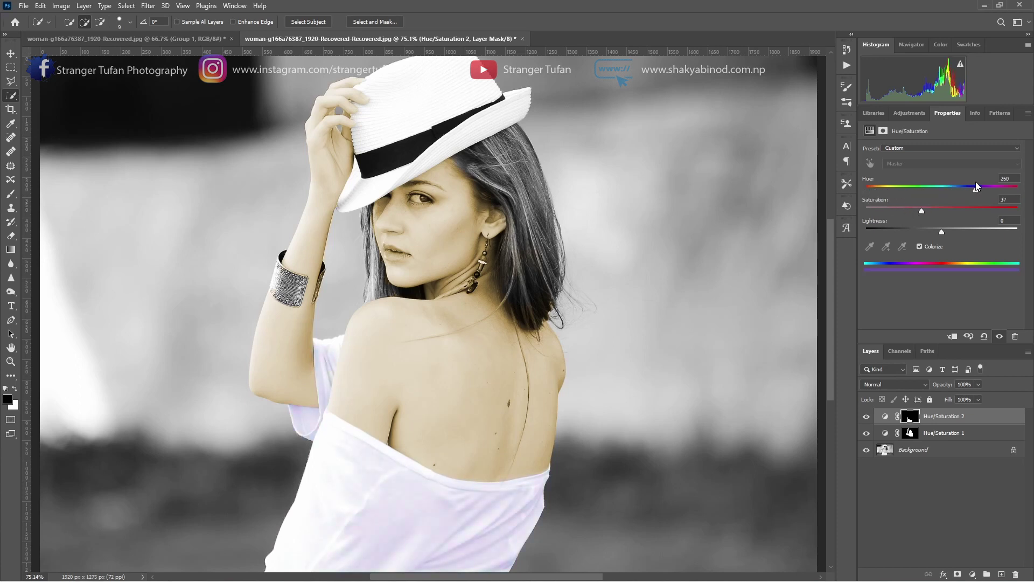
left_click_drag(919, 212, 898, 213)
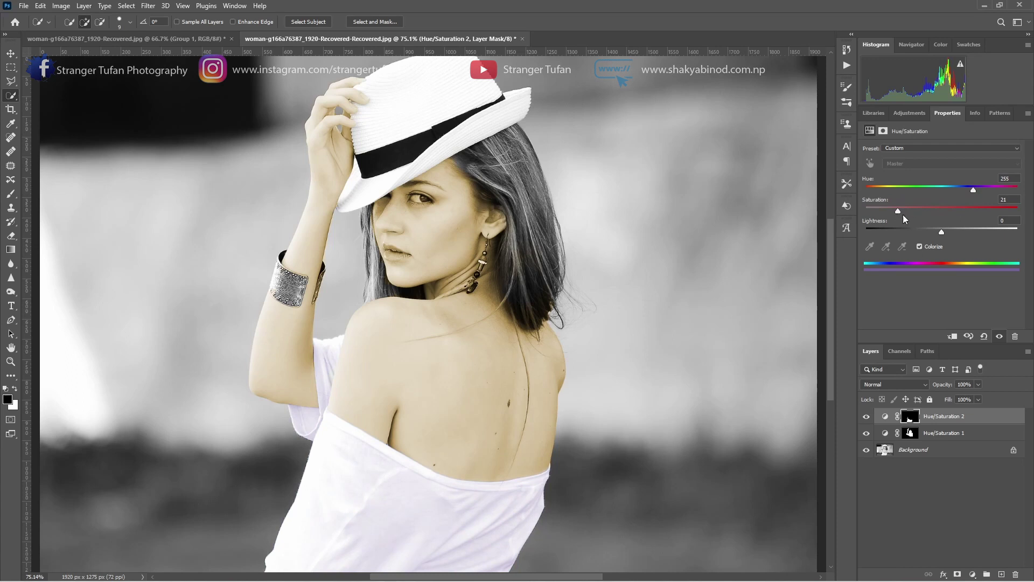
left_click_drag(974, 190, 1007, 190)
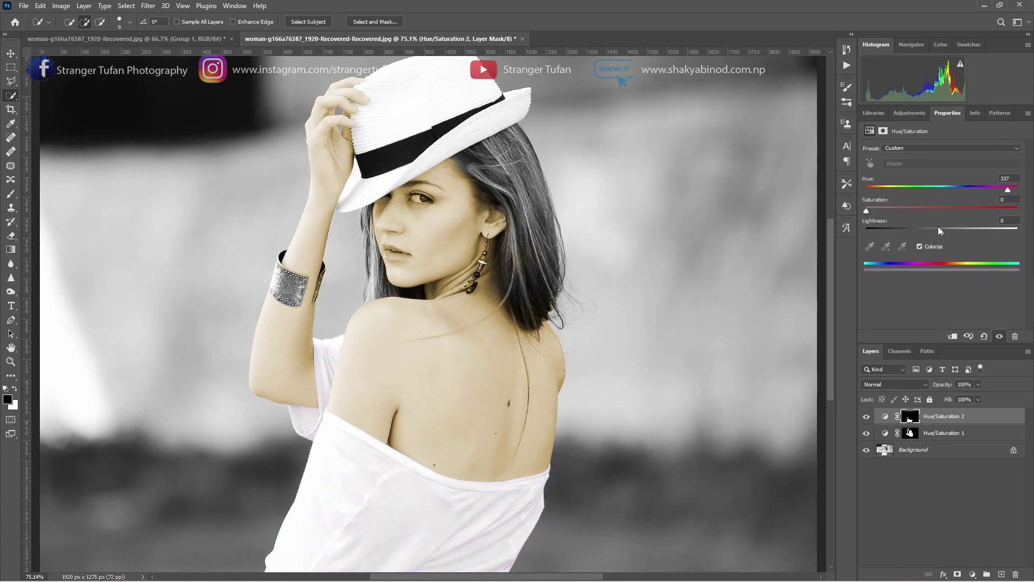
mouse_move(940, 231)
left_mouse_down()
mouse_move(917, 231)
mouse_move(927, 231)
left_mouse_up()
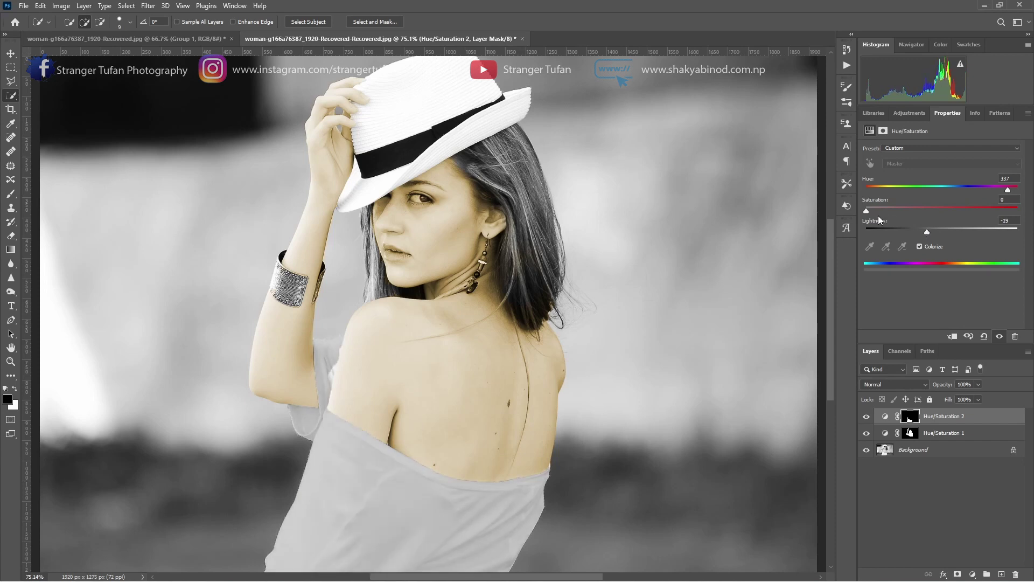
left_click_drag(872, 212, 924, 231)
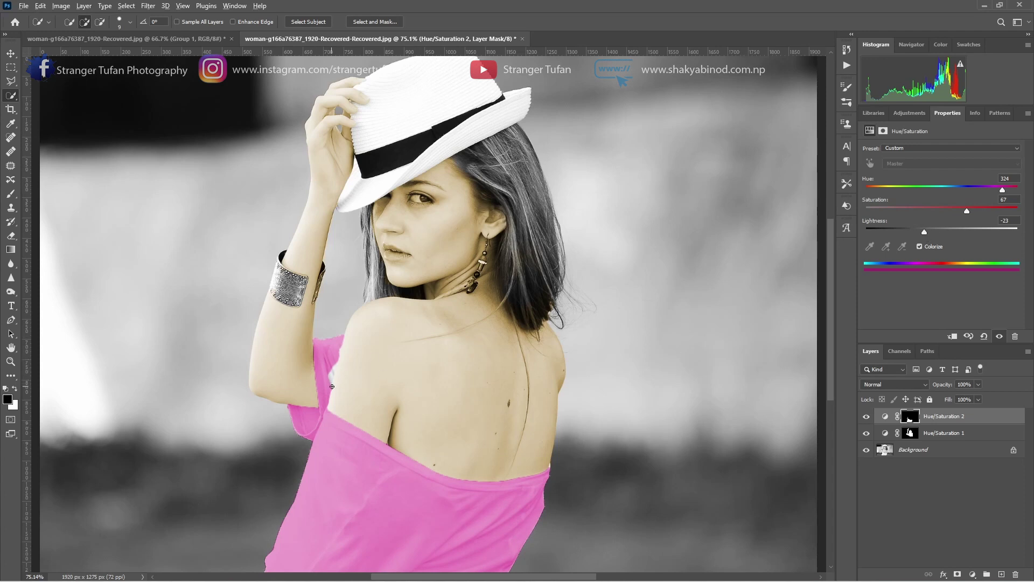
- Brush white on the top's mask to fill the uncolored gap in the sleeve beside the woman's upper arm
scroll(332, 386, "up", 3)
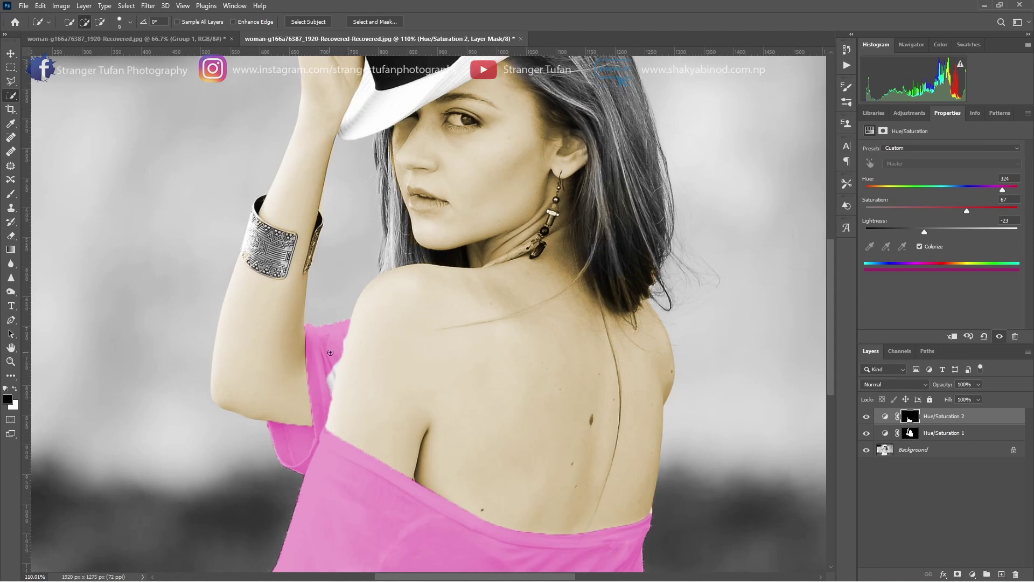
left_click(10, 195)
scroll(282, 354, "down", 2)
left_click_drag(288, 307, 145, 307)
key("x")
left_click_drag(320, 332, 285, 338)
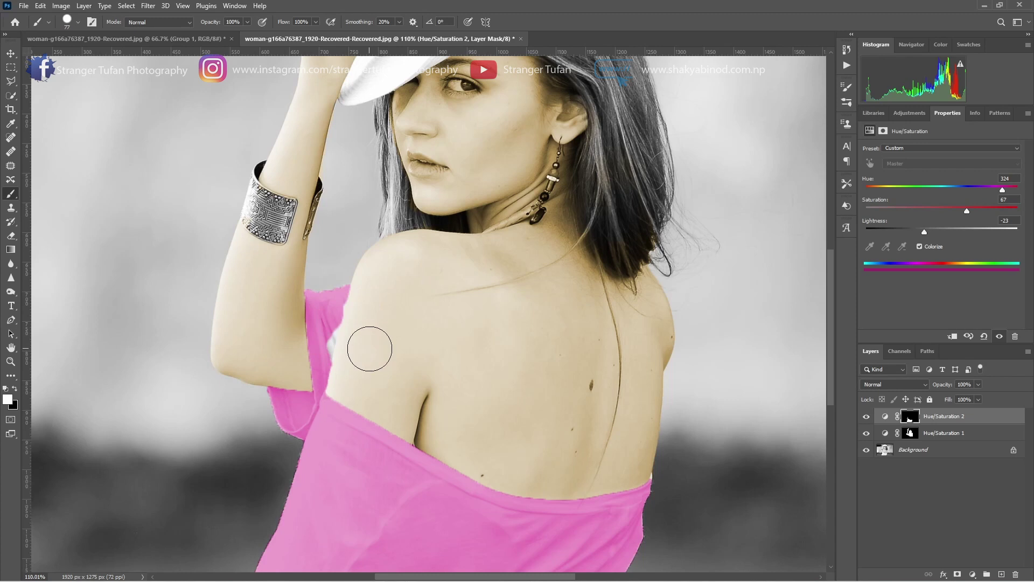
scroll(349, 340, "up", 3)
left_click_drag(334, 330, 294, 314)
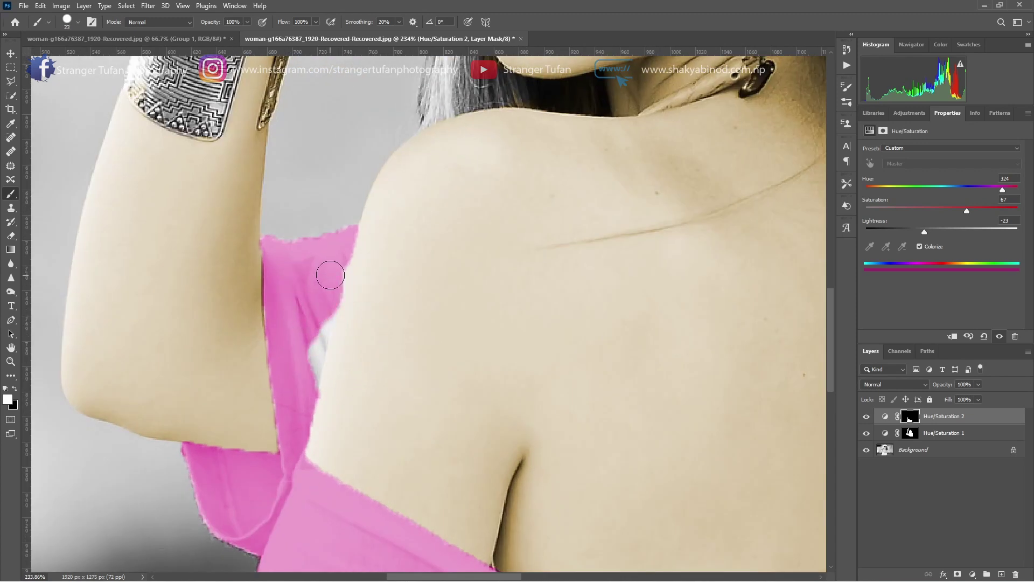
right_click(326, 254)
key("Escape")
left_click_drag(323, 304, 303, 384)
- Paint white with a small brush on the mask to color the top's uncolored tip at the far edge of the back
scroll(299, 388, "down", 5)
scroll(397, 369, "down", 5, "alt")
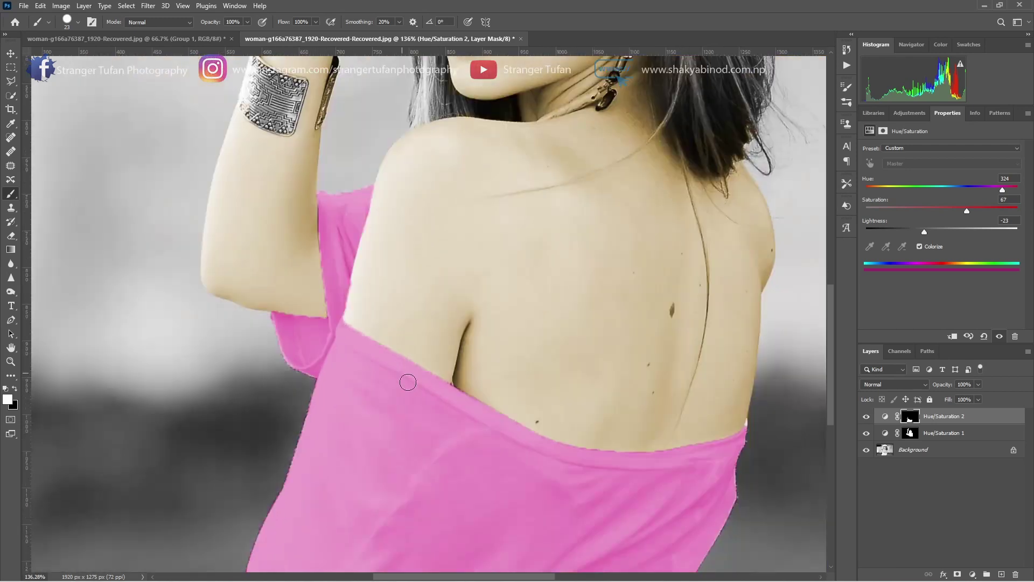
scroll(407, 374, "down", 4, "alt")
left_click_drag(505, 576, 545, 577)
scroll(484, 441, "up", 5, "alt")
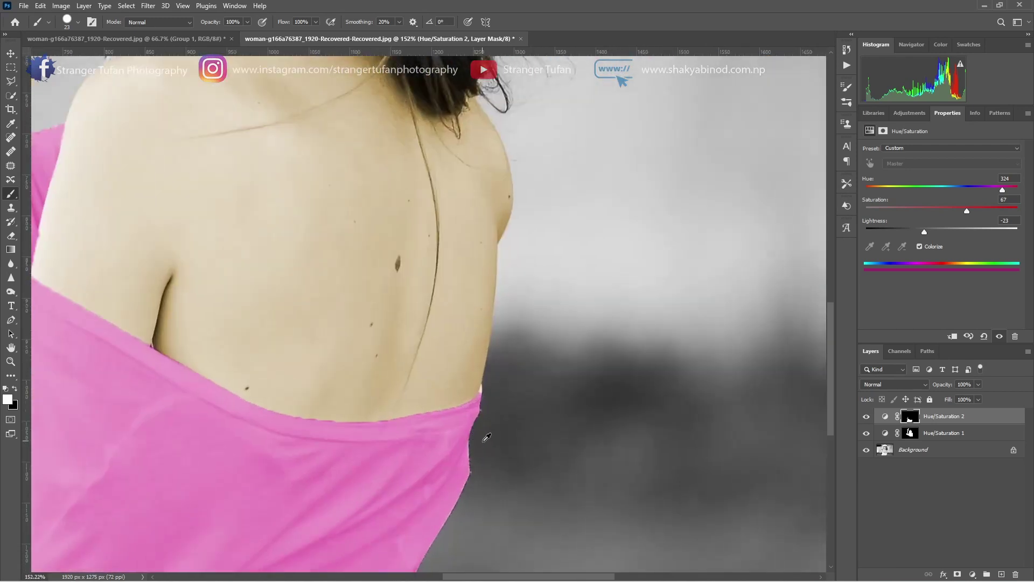
scroll(486, 437, "up", 5)
mouse_move(490, 338)
left_mouse_down()
mouse_move(459, 341)
mouse_move(479, 328)
mouse_move(483, 293)
mouse_move(480, 326)
left_mouse_up()
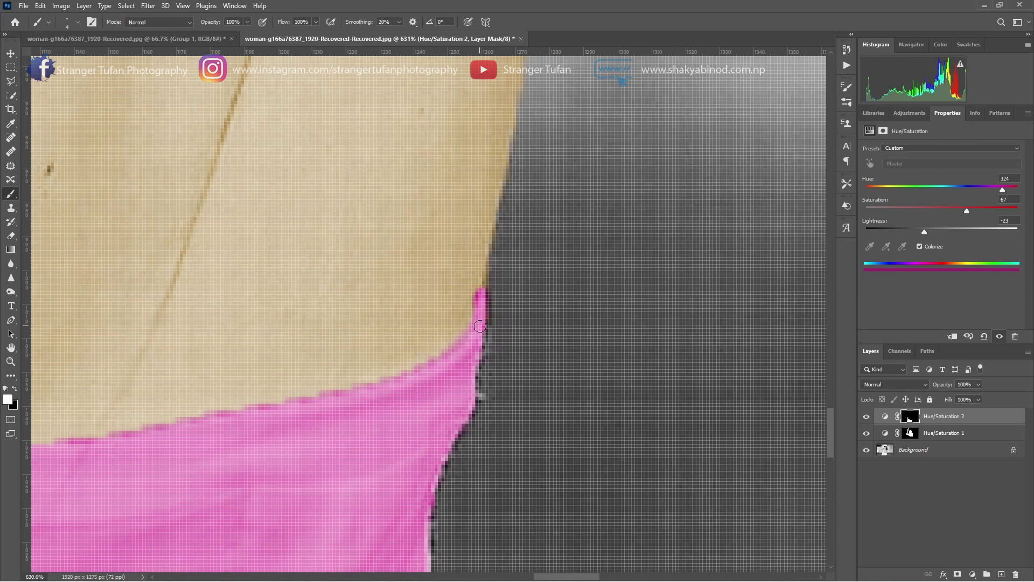
key("ctrl+0")
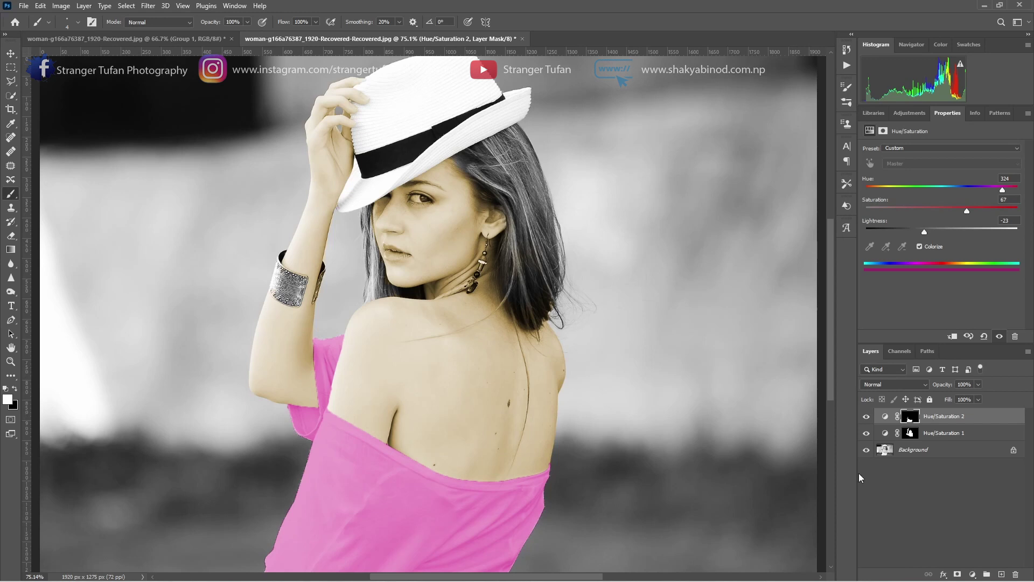
- Refine the top's layer mask in Select and Mask with Smooth 4 and Contrast 4%, output to Layer Mask, and feather it 0.7 px
left_click(909, 422)
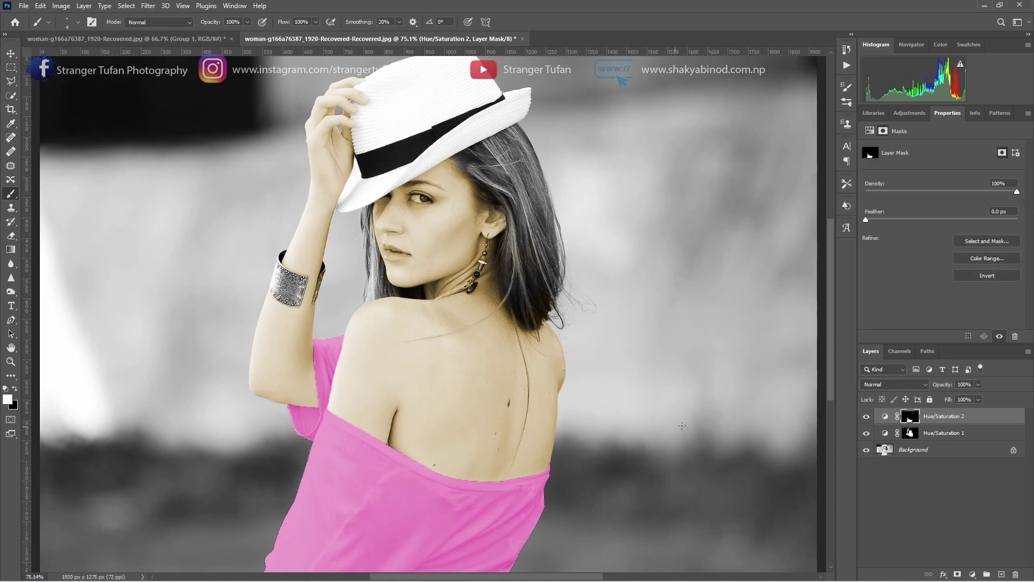
left_click(996, 240)
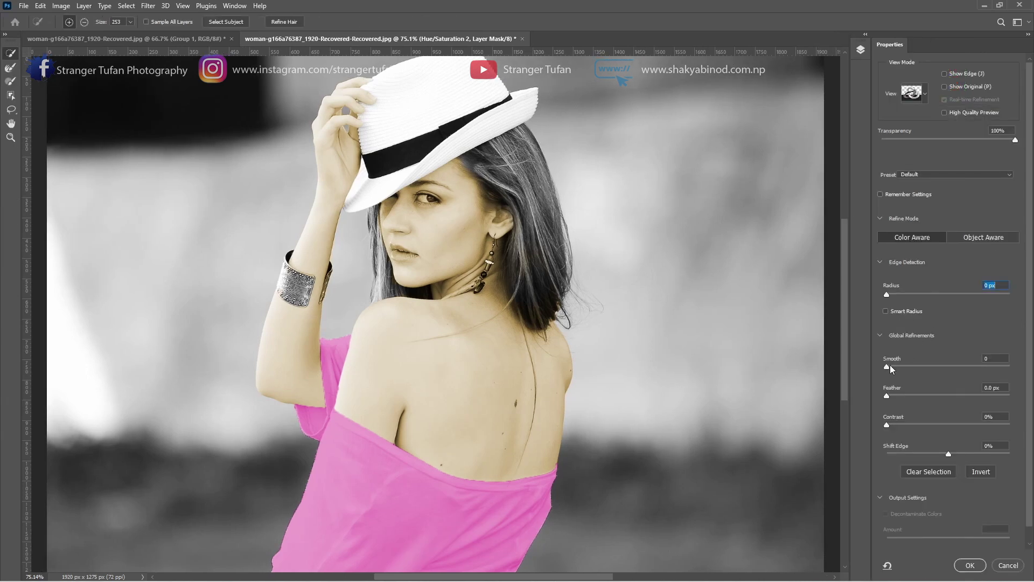
key("Tab")
left_click(891, 425)
scroll(948, 393, "down", 1)
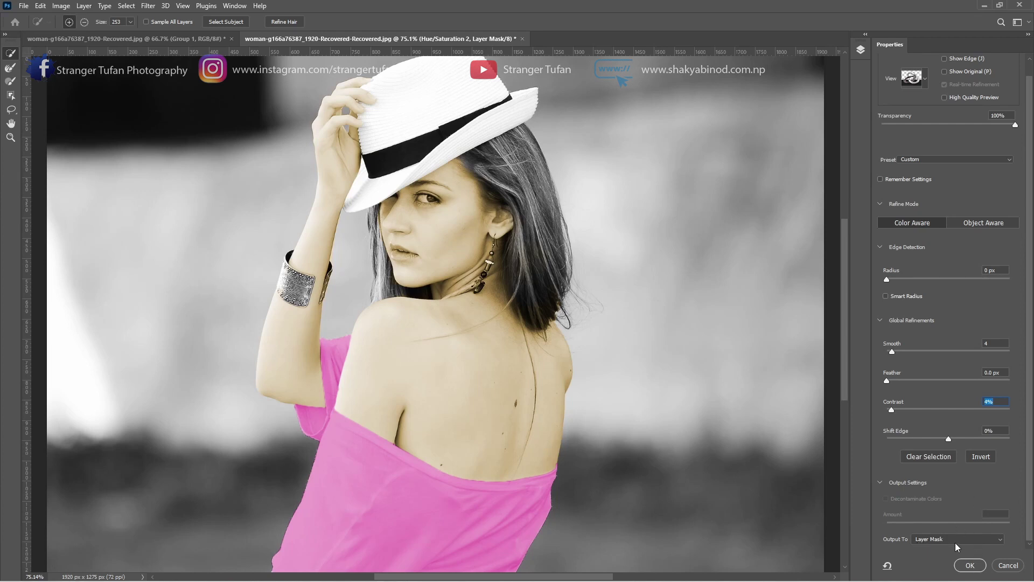
left_click(969, 565)
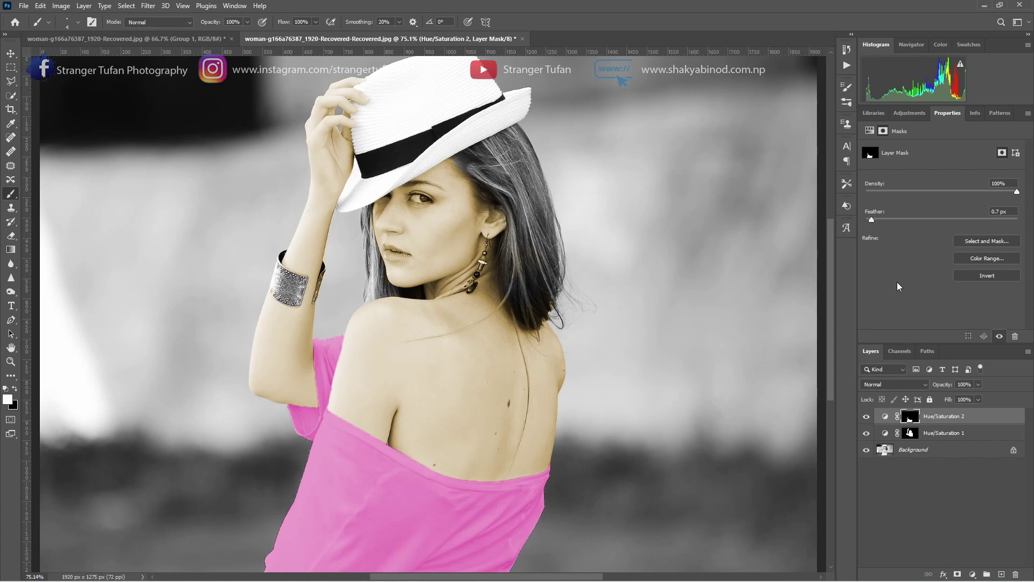
- Compare the portrait without and with both Hue/Saturation layers by showing only the Background, and restore all layers
left_click(867, 451, "alt")
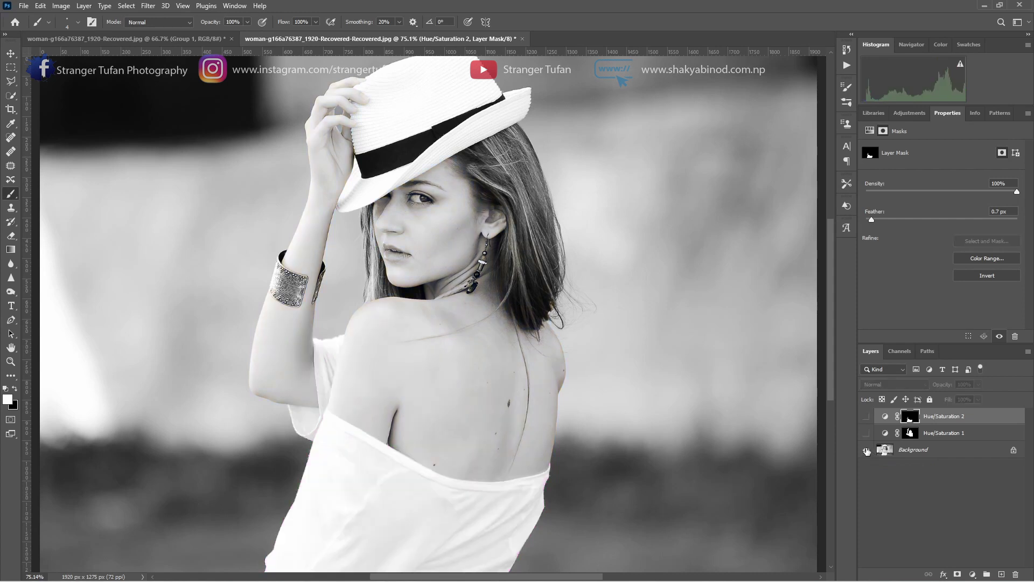
left_click(866, 450, "alt")
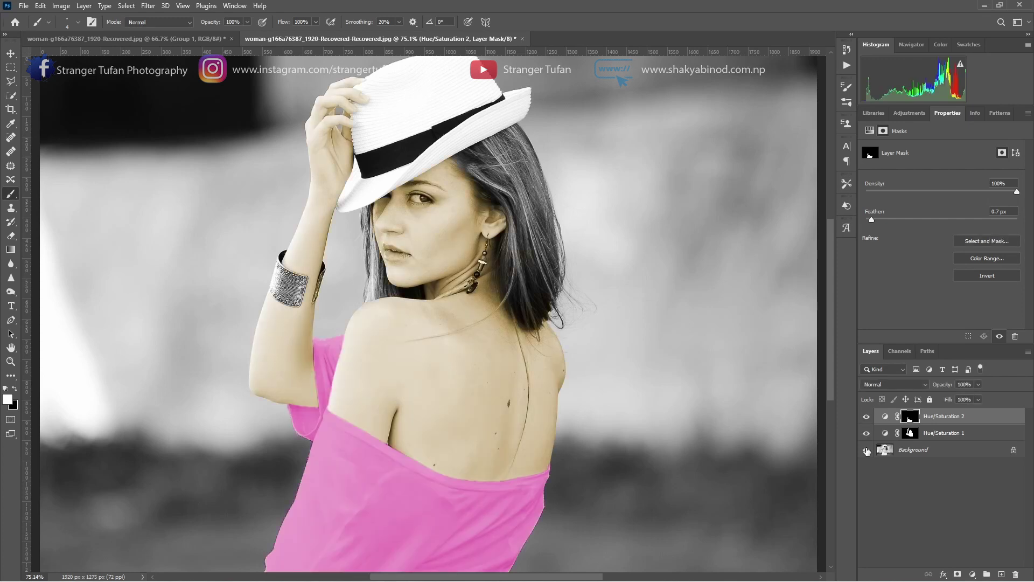